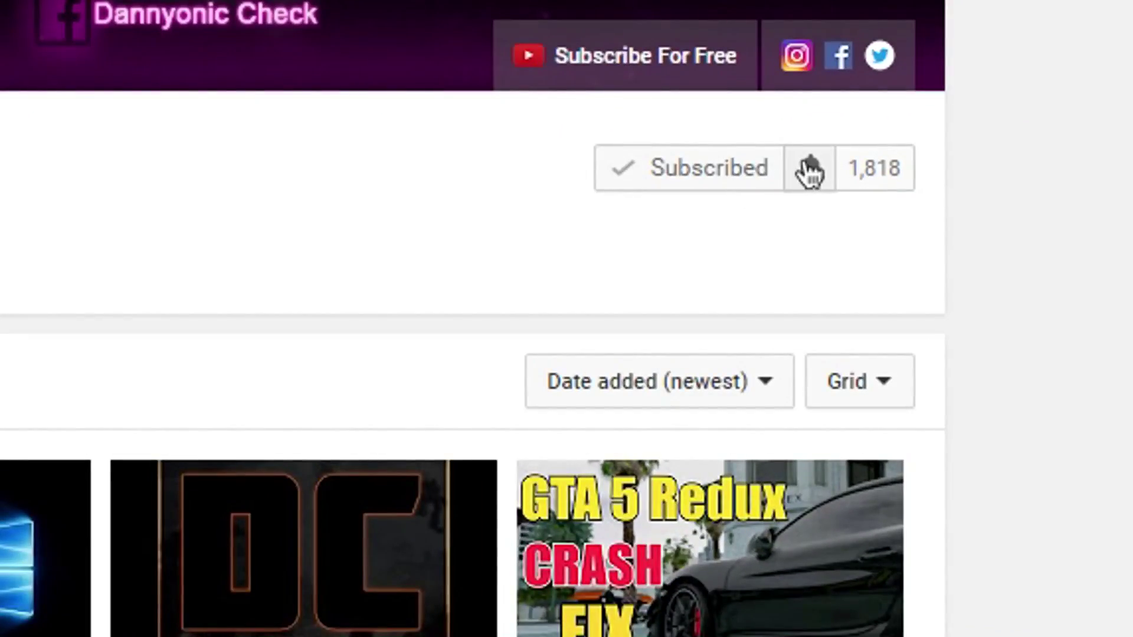
Set the subscribed channel's bell to 'Send me all notifications for this channel' and save
click(810, 169)
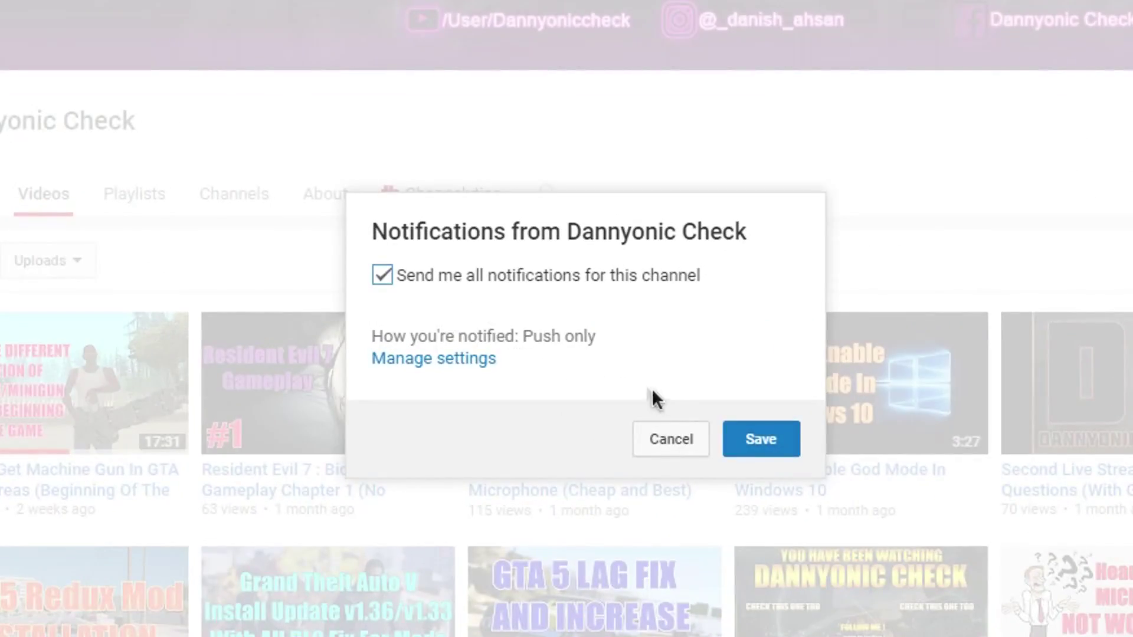
click(776, 443)
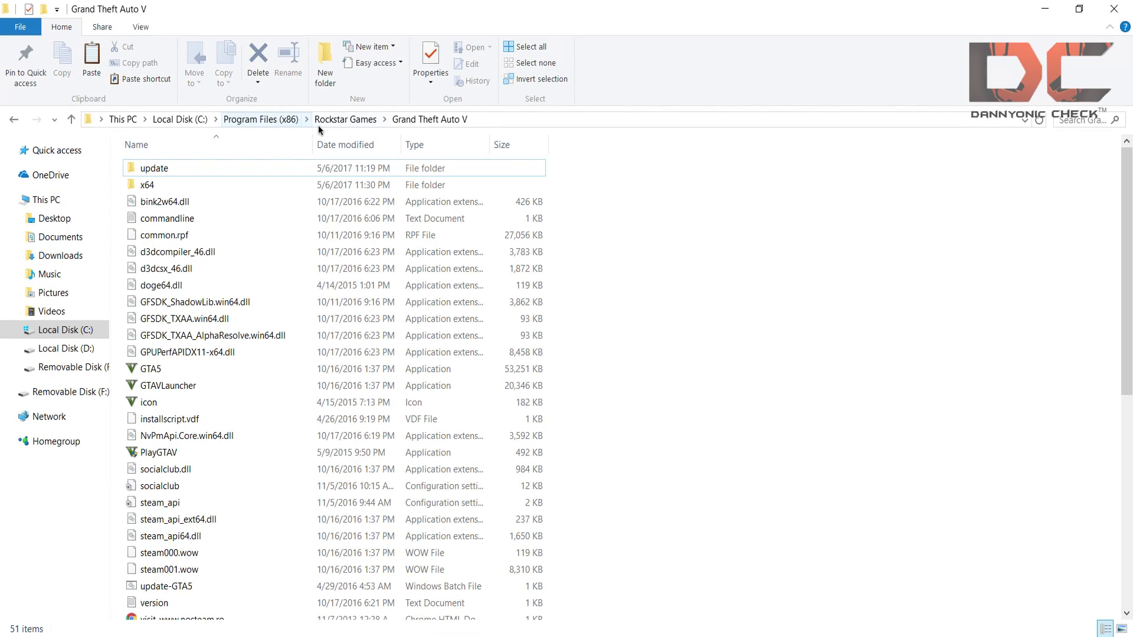
Copy the Grand Theft Auto V folder from the Rockstar Games folder
click(321, 120)
right_click(188, 175)
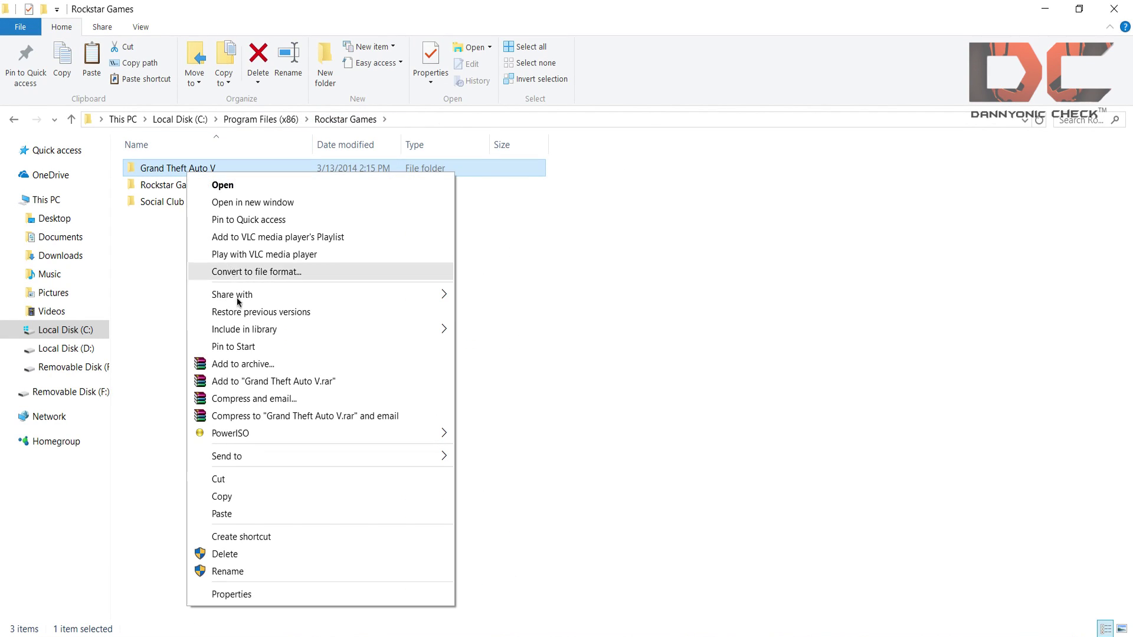
click(239, 491)
Browse to C:\Program Files (x86)\Rockstar Games\Grand Theft Auto V
click(66, 348)
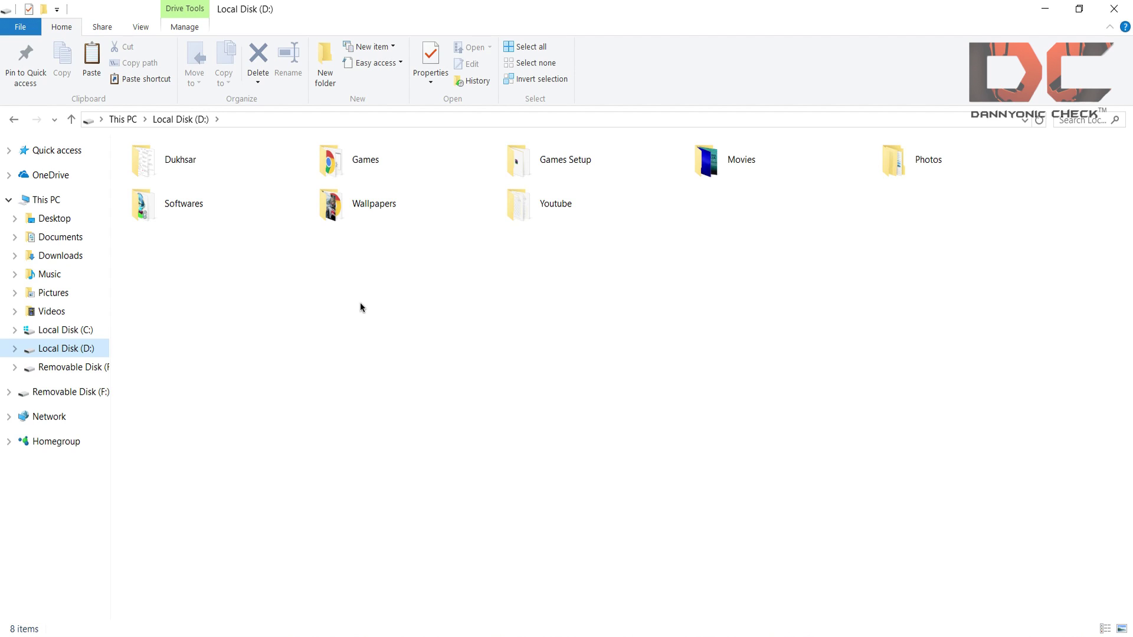
click(65, 330)
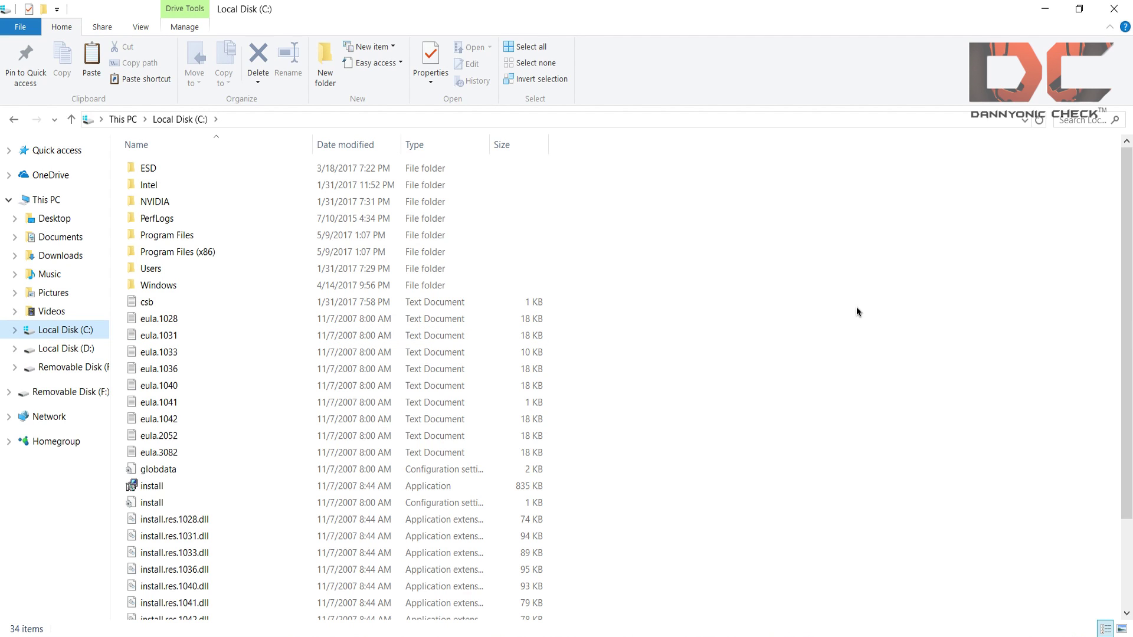
double_click(225, 256)
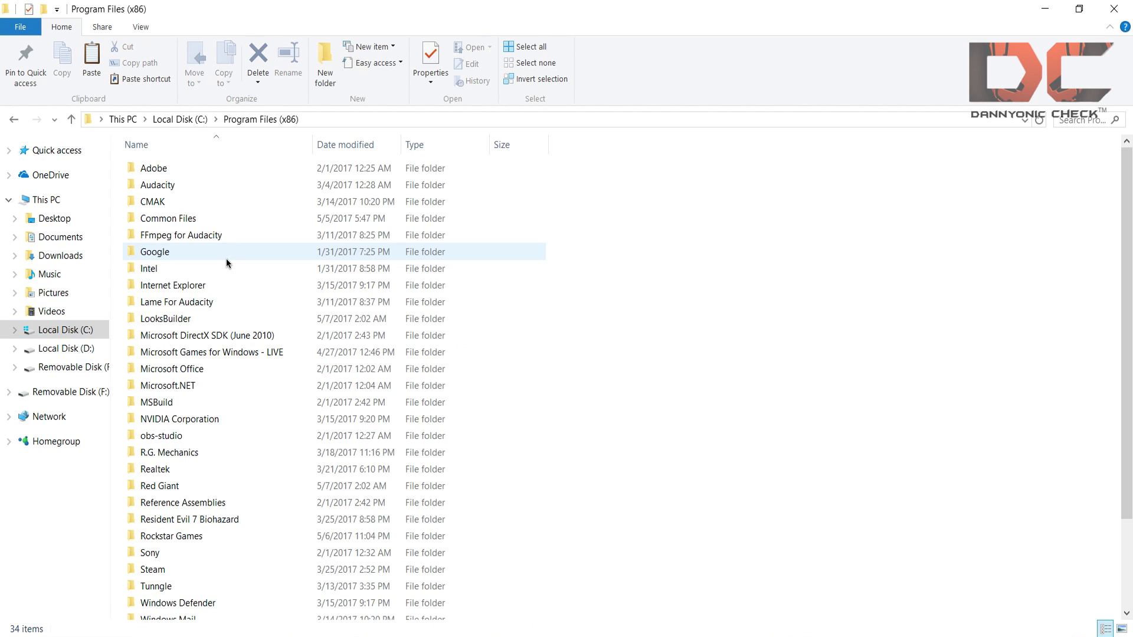
scroll(317, 426, down, 2)
double_click(147, 445)
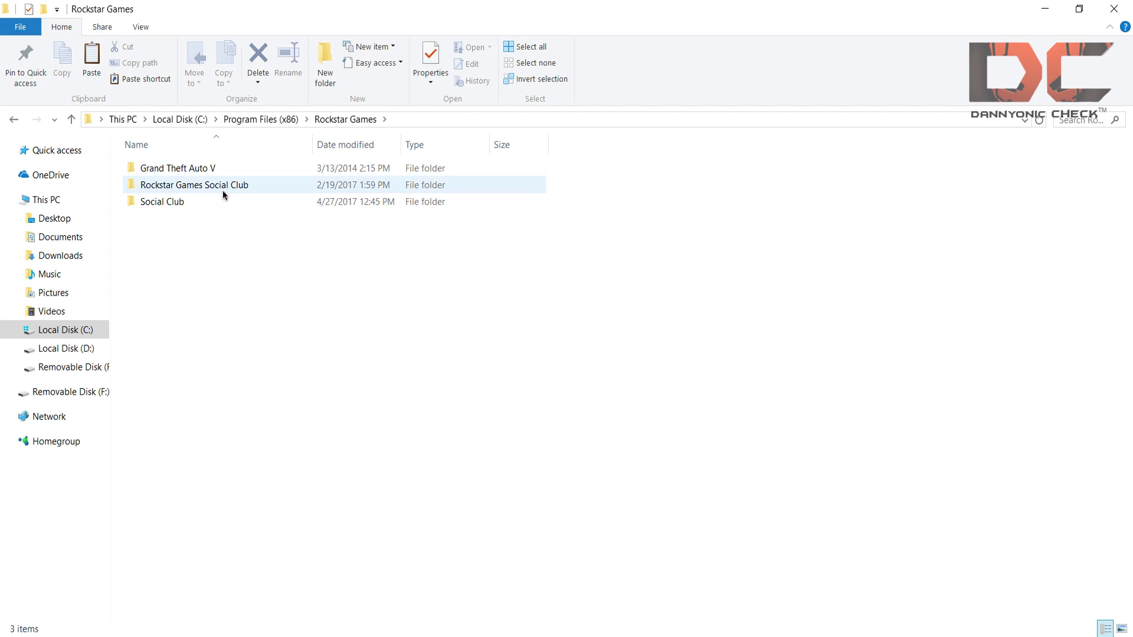
double_click(207, 171)
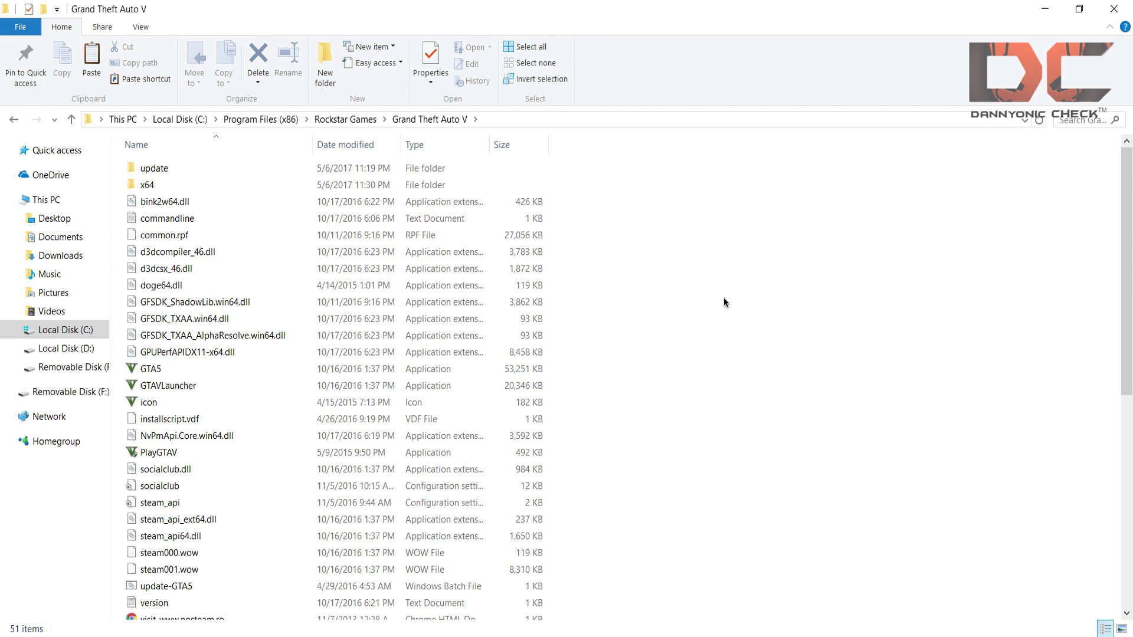
Inspect update\x64\dlcpacks, return to the Grand Theft Auto V folder, and minimize Explorer
click(177, 175)
double_click(176, 175)
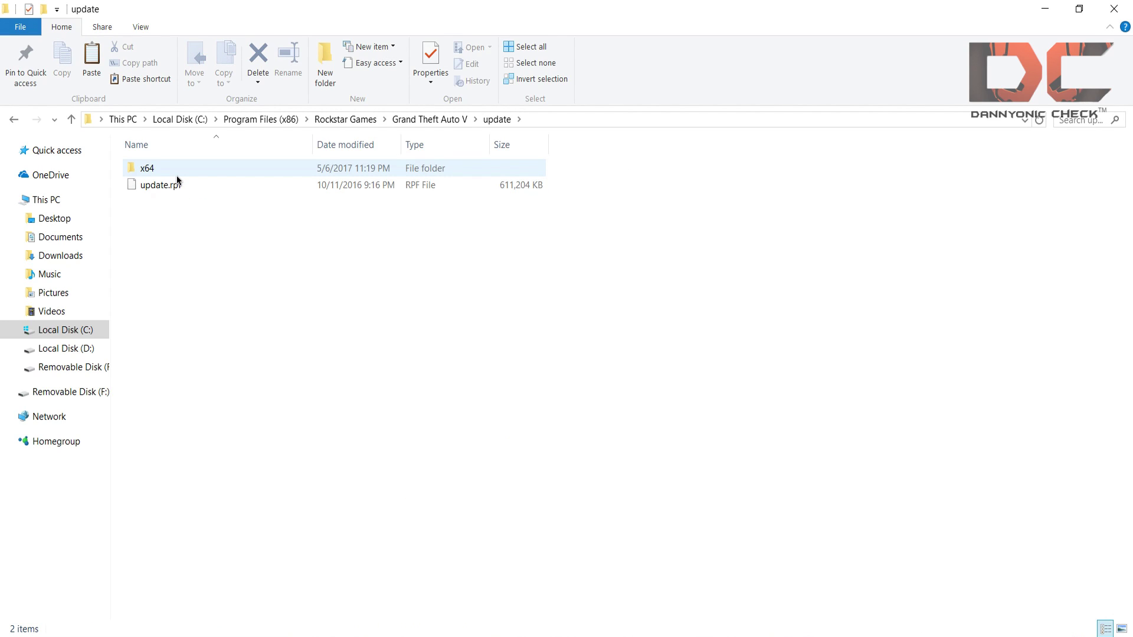
double_click(176, 175)
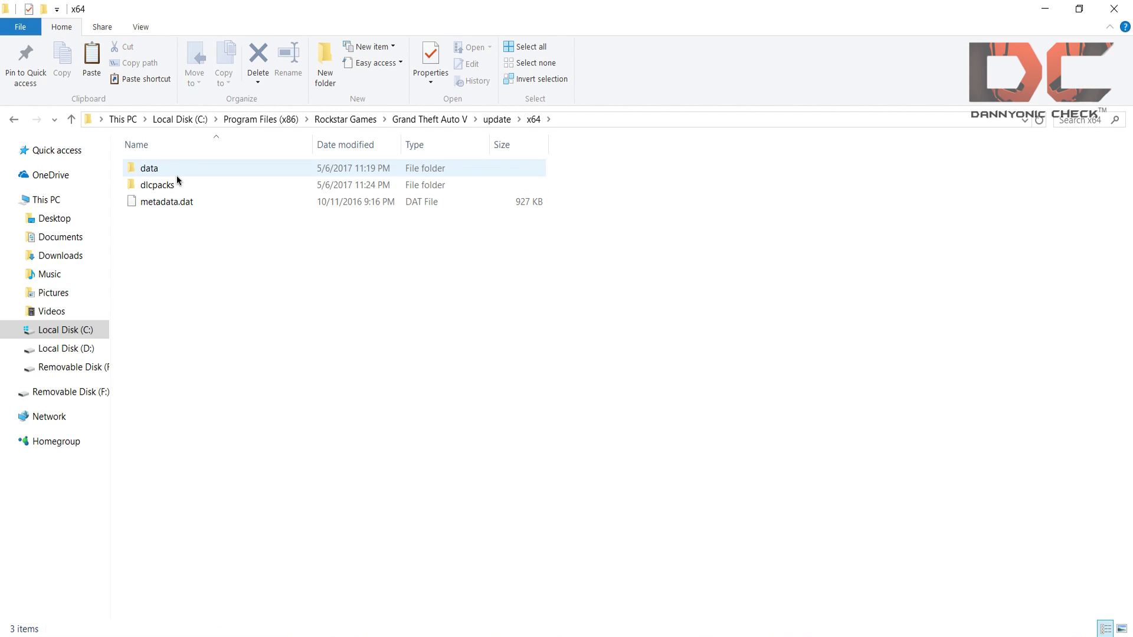
click(173, 188)
double_click(174, 189)
scroll(349, 348, down, 1)
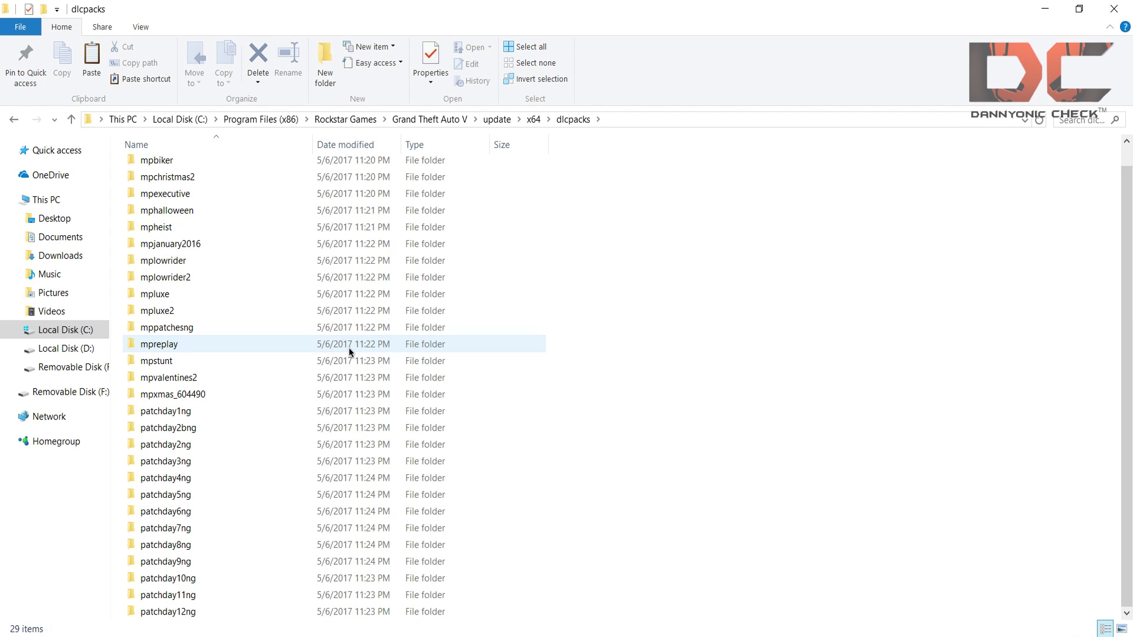
key(alt+Up)
key(alt+Up)
key(alt+Up)
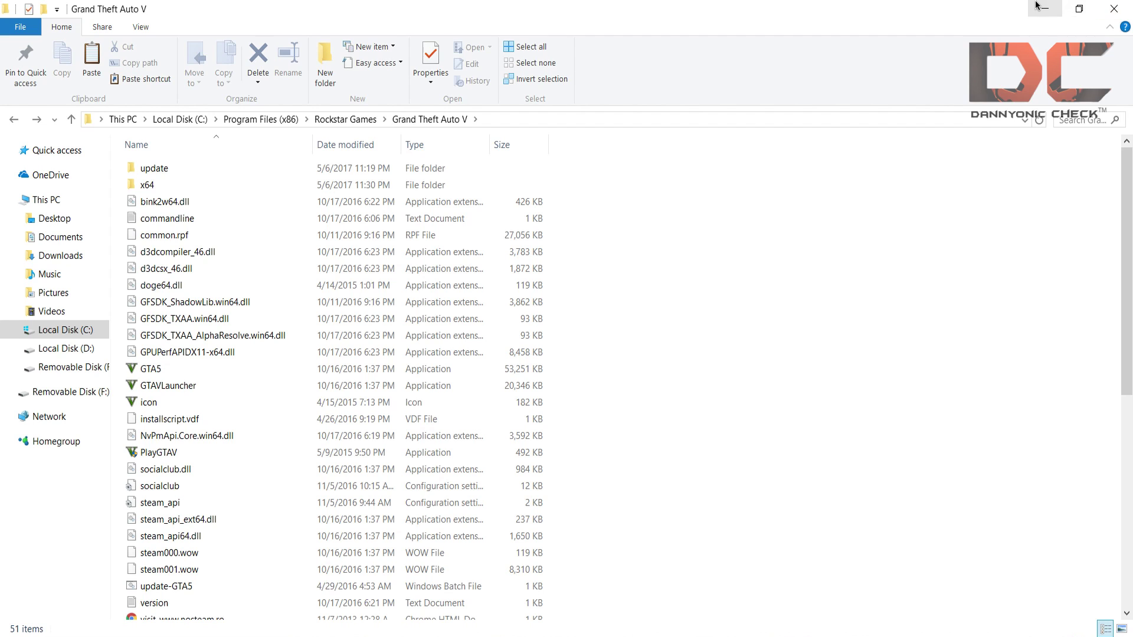
click(1036, 6)
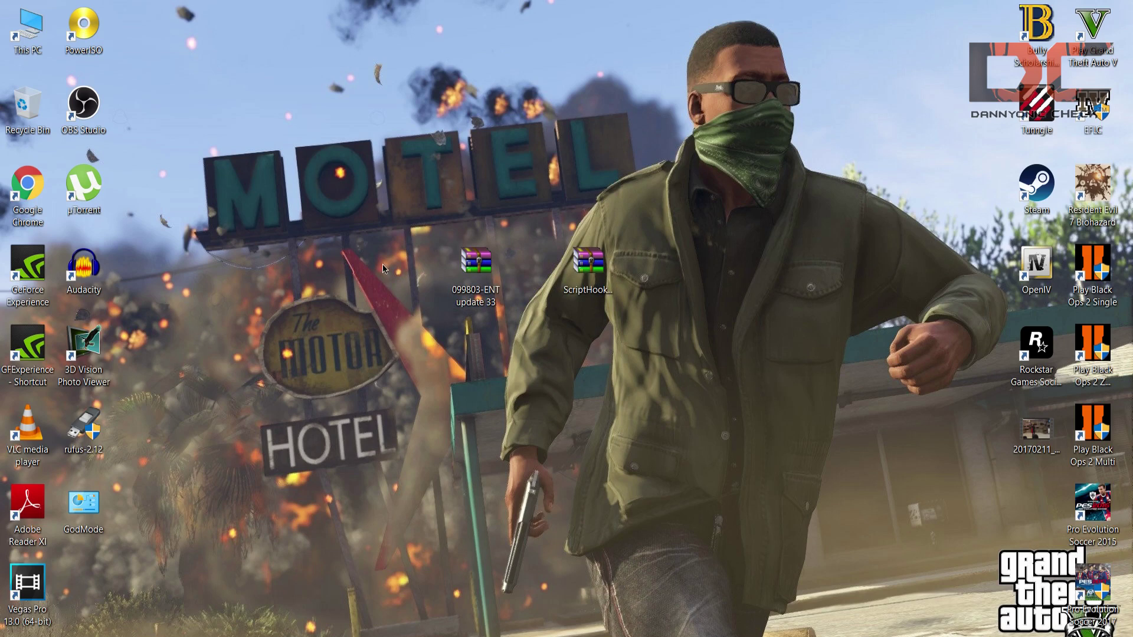
Select both desktop archives, then scroll the Enhanced Native Trainer Update 33 page to its download
drag(353, 223, 681, 285)
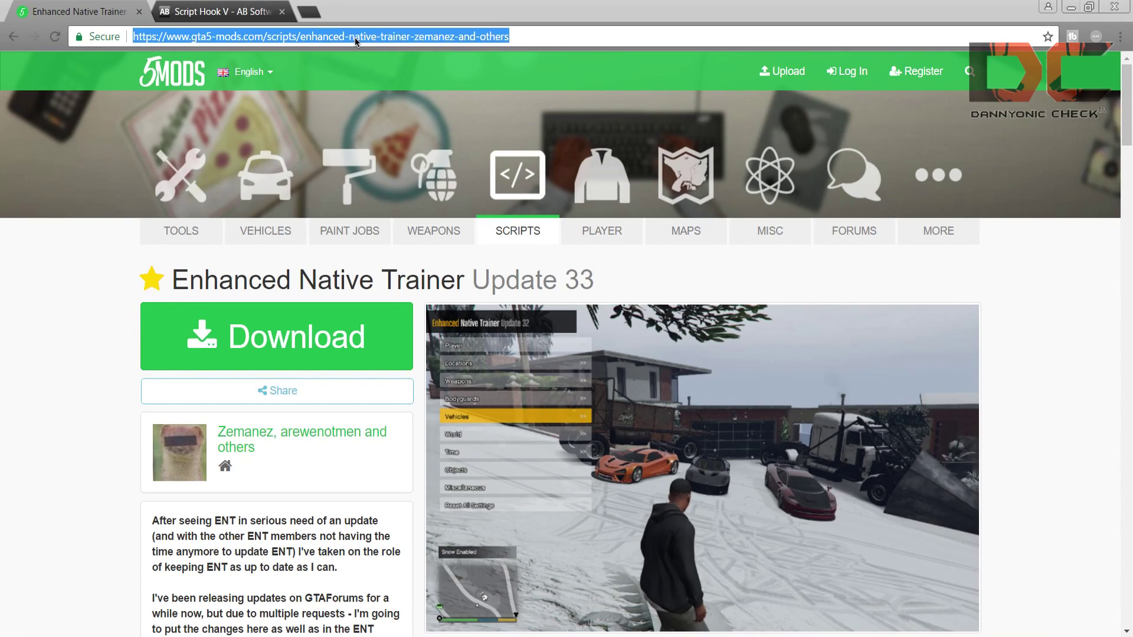
click(246, 7)
click(79, 12)
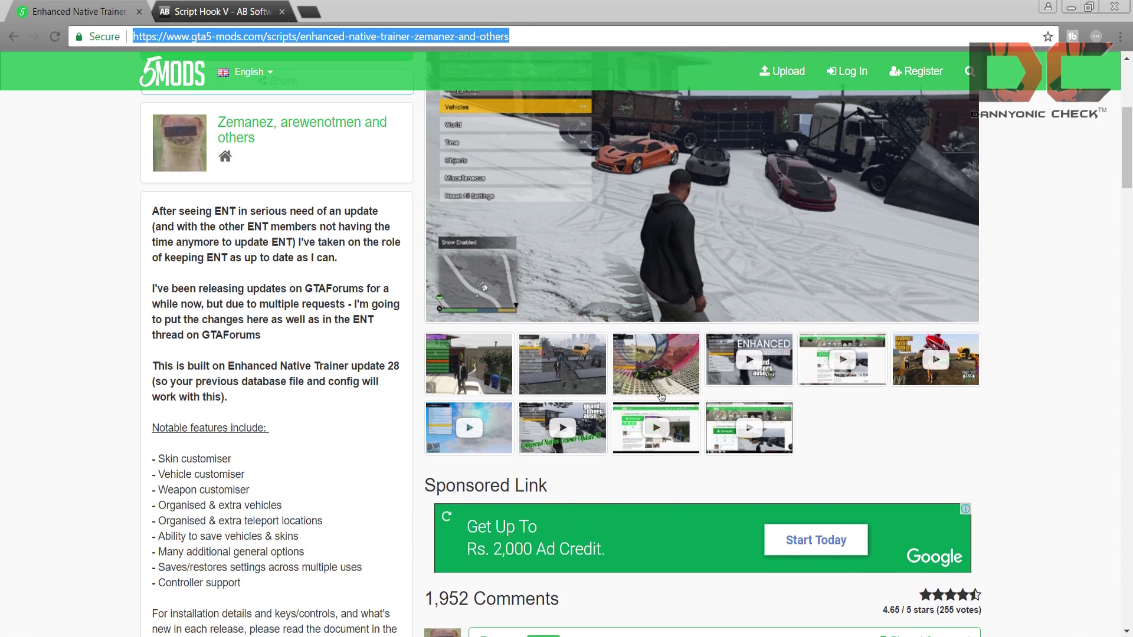
scroll(283, 338, down, 5)
Review the Script Hook V page's download and installation notes, then reselect both archives
click(219, 6)
scroll(394, 285, down, 4)
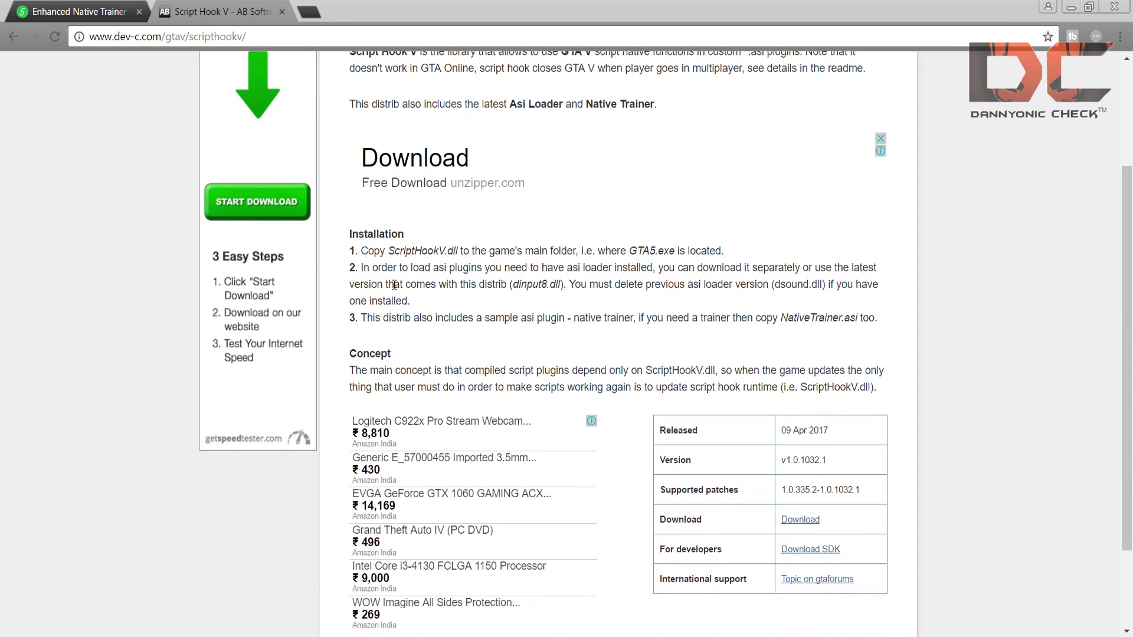
scroll(649, 330, up, 4)
scroll(992, 335, down, 4)
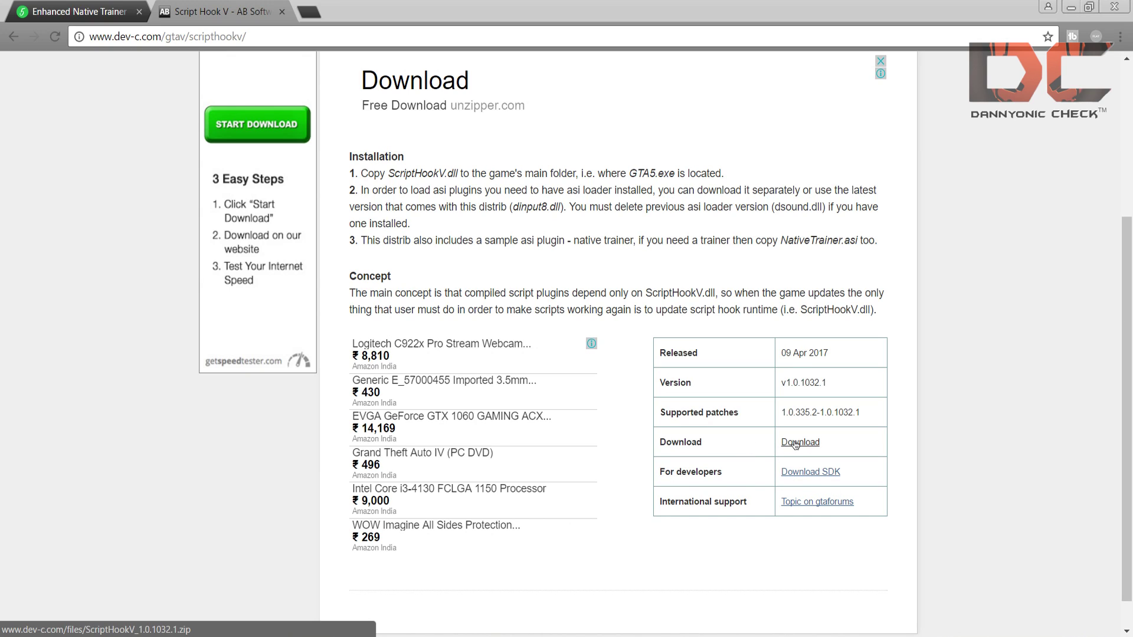
scroll(732, 412, up, 3)
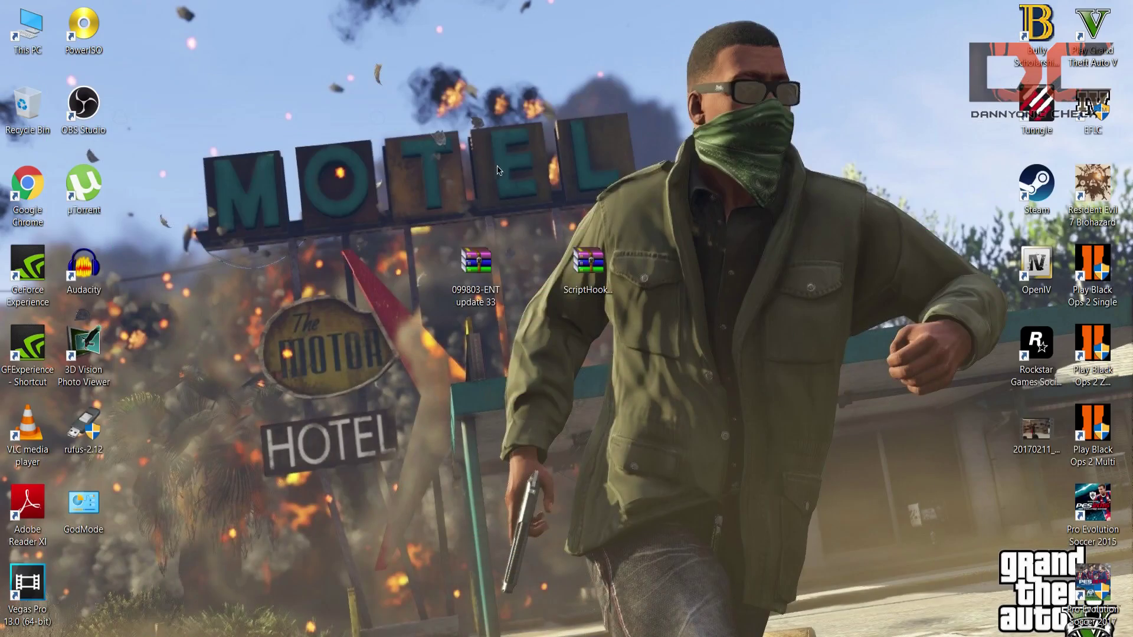
drag(411, 161, 826, 370)
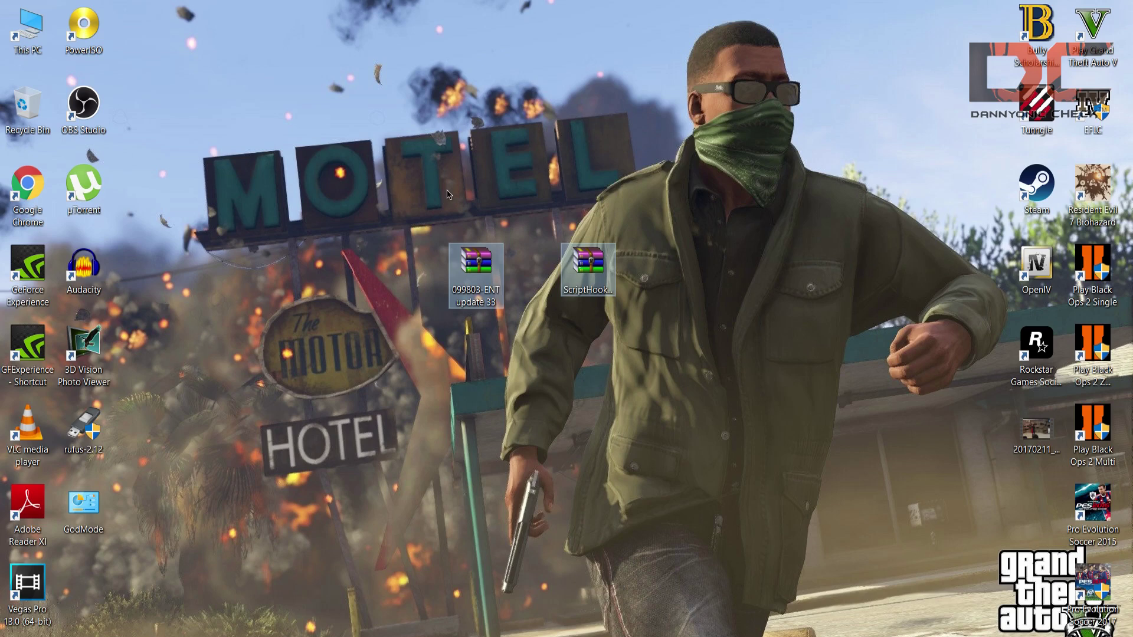
Refresh the desktop and open 099803-ENT update 33.zip in WinRAR
right_click(306, 168)
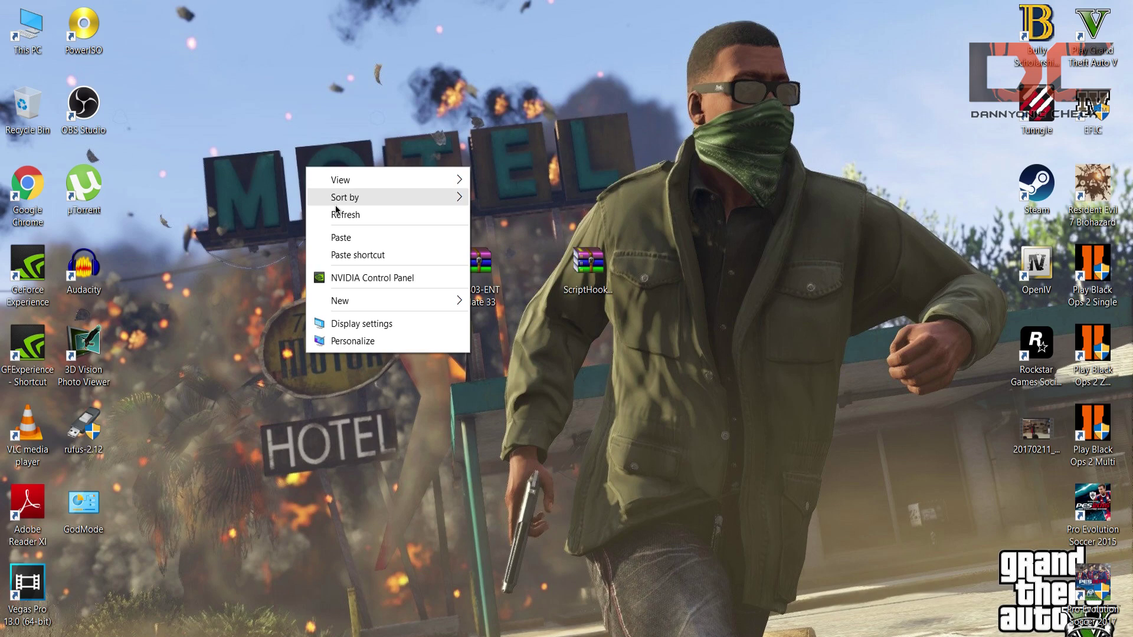
click(313, 214)
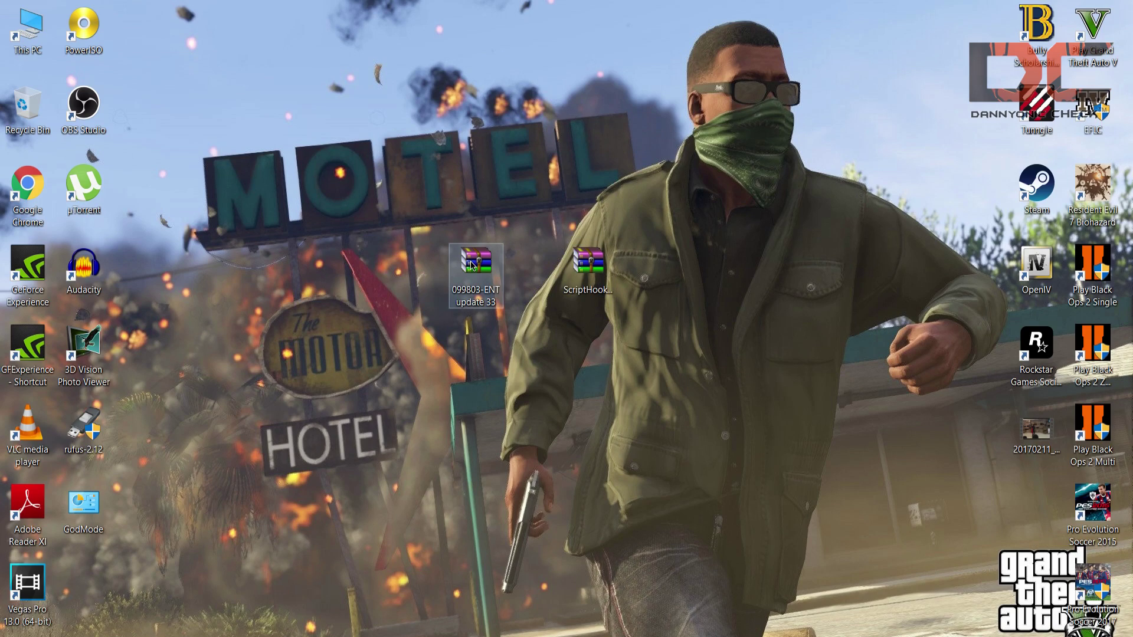
drag(348, 178, 641, 280)
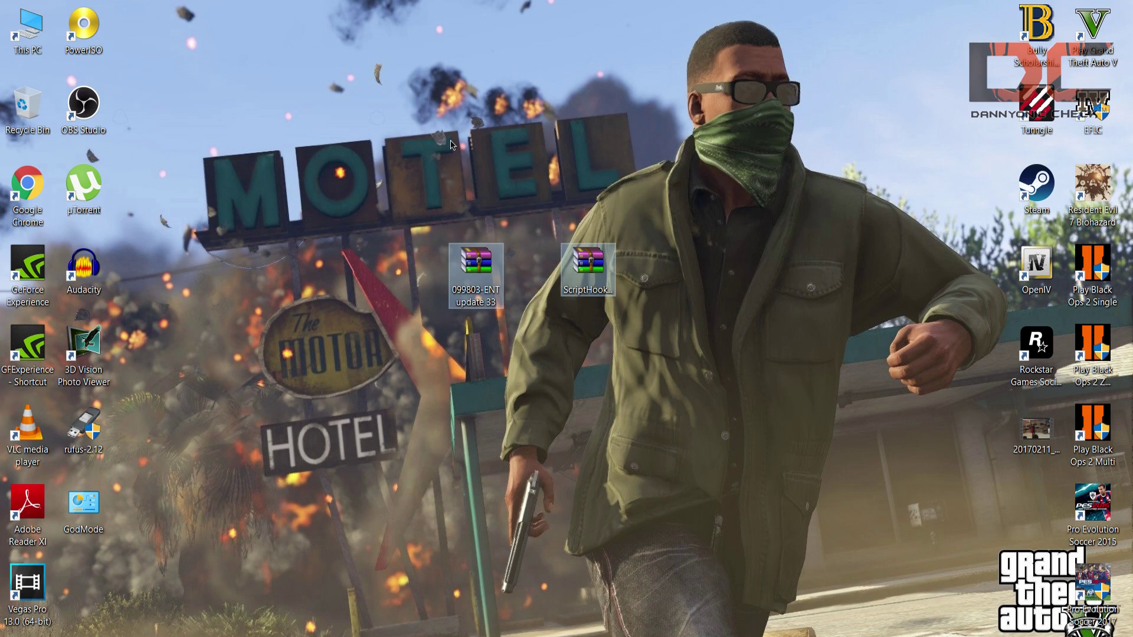
right_click(442, 133)
click(481, 186)
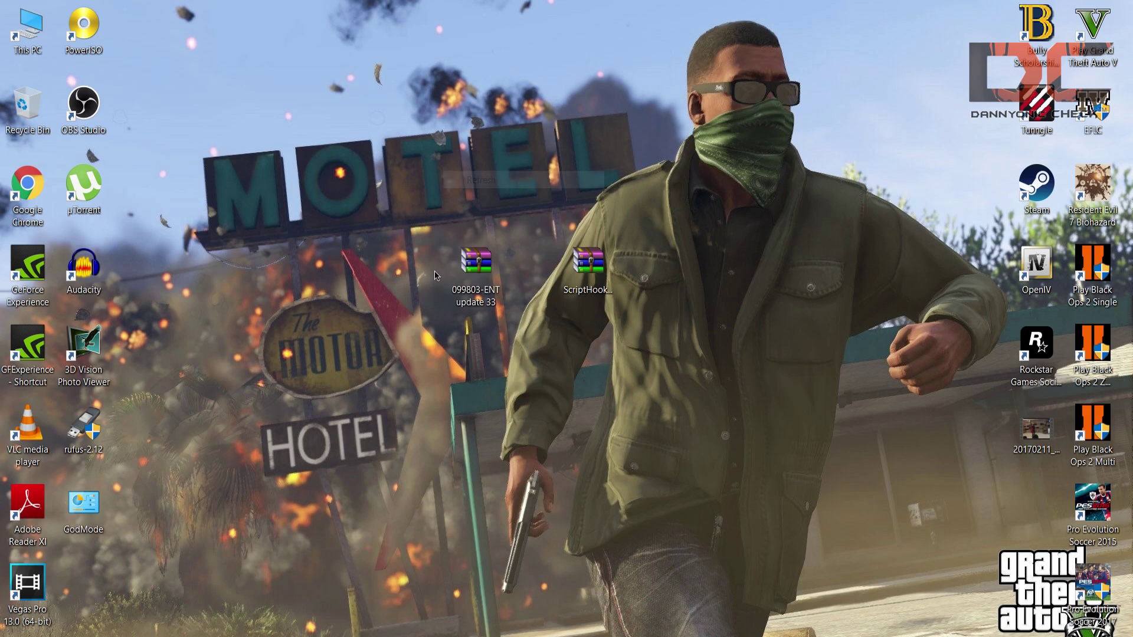
double_click(477, 284)
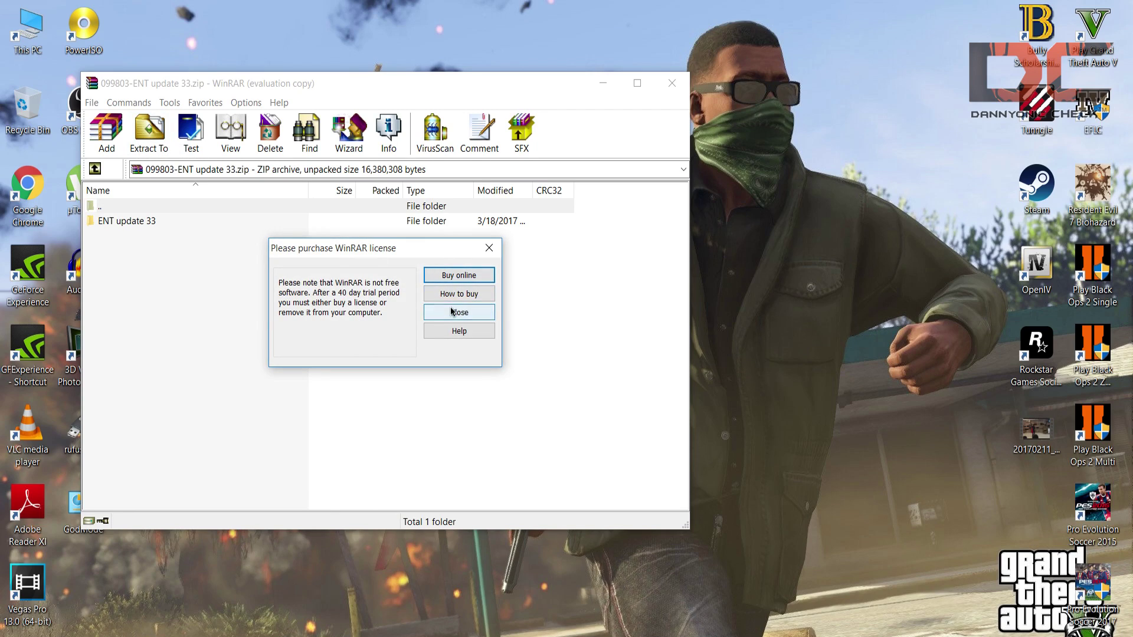
Dismiss the license reminder and enter the ENT update 33 folder in the archive
click(458, 311)
click(139, 141)
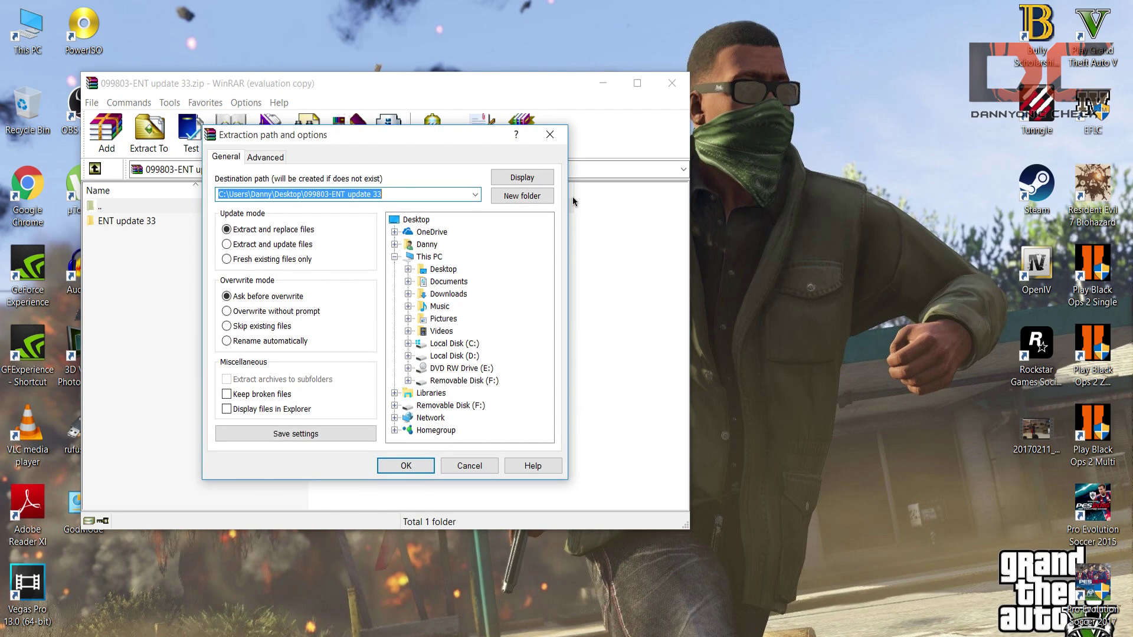
key(Return)
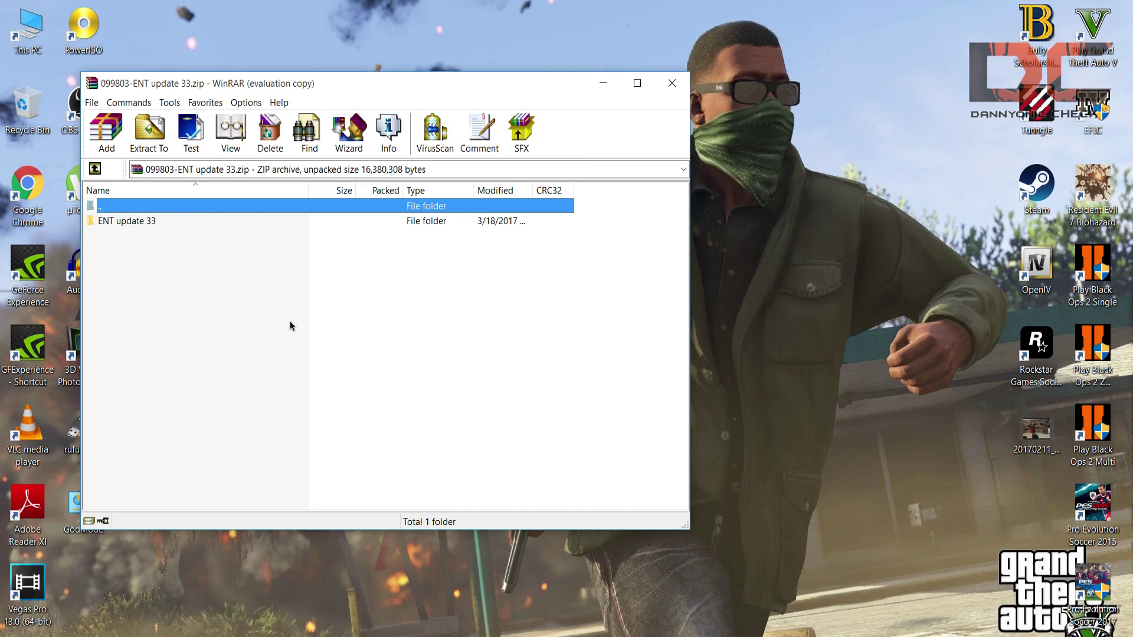
double_click(131, 227)
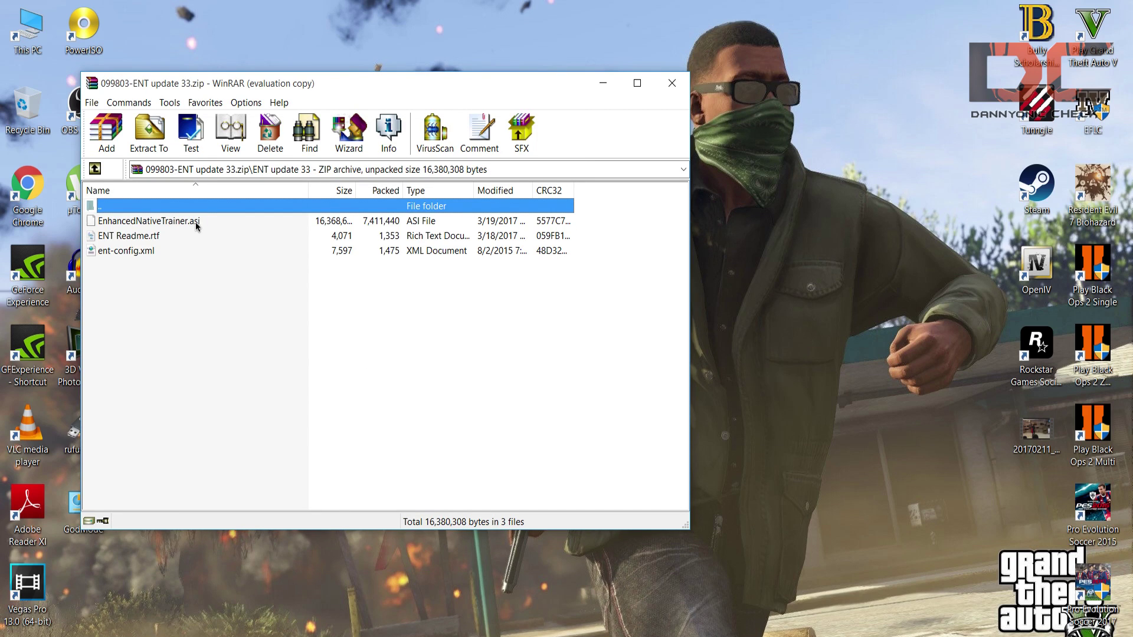
Set the extraction destination to C:\Program Files (x86)\Rockstar Games\Grand Theft Auto V
click(150, 133)
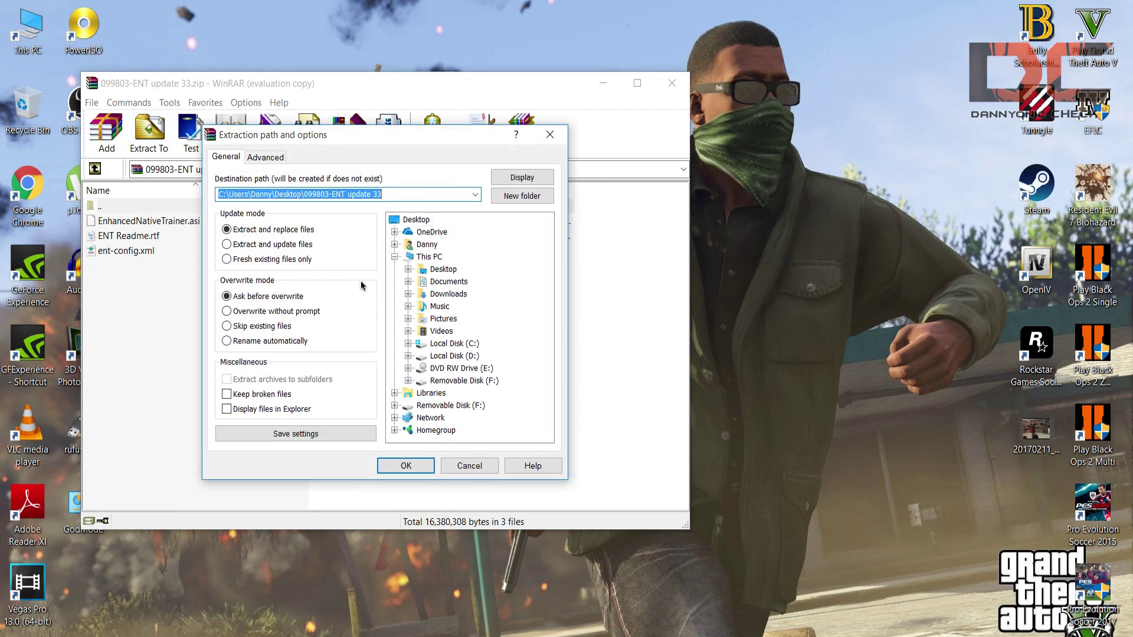
double_click(453, 345)
scroll(446, 354, down, 2)
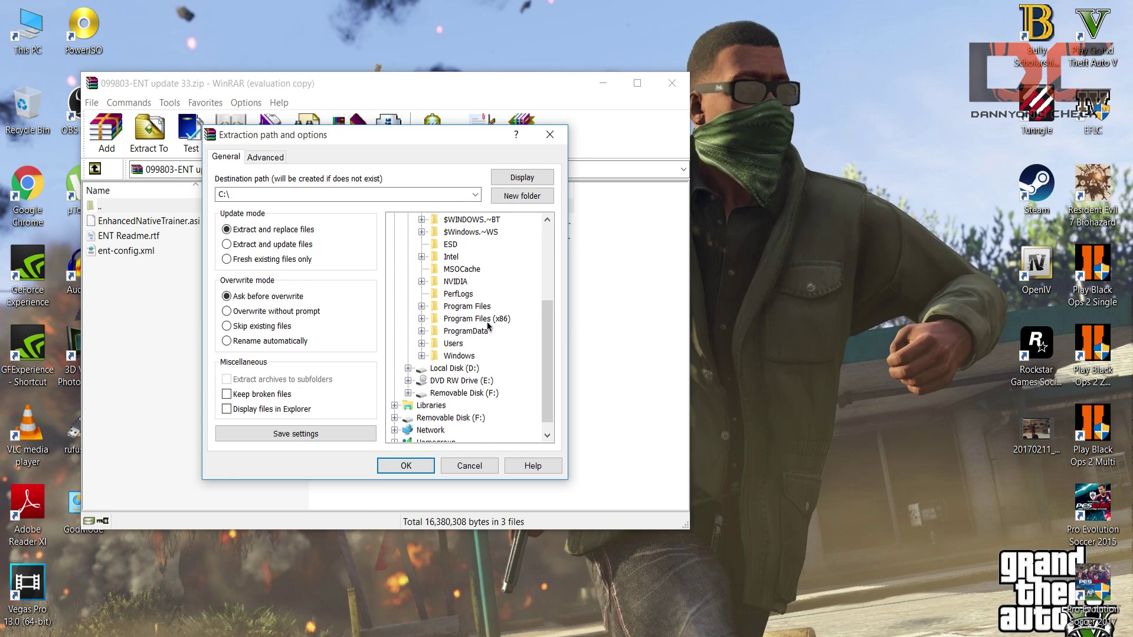
double_click(487, 322)
scroll(486, 348, down, 3)
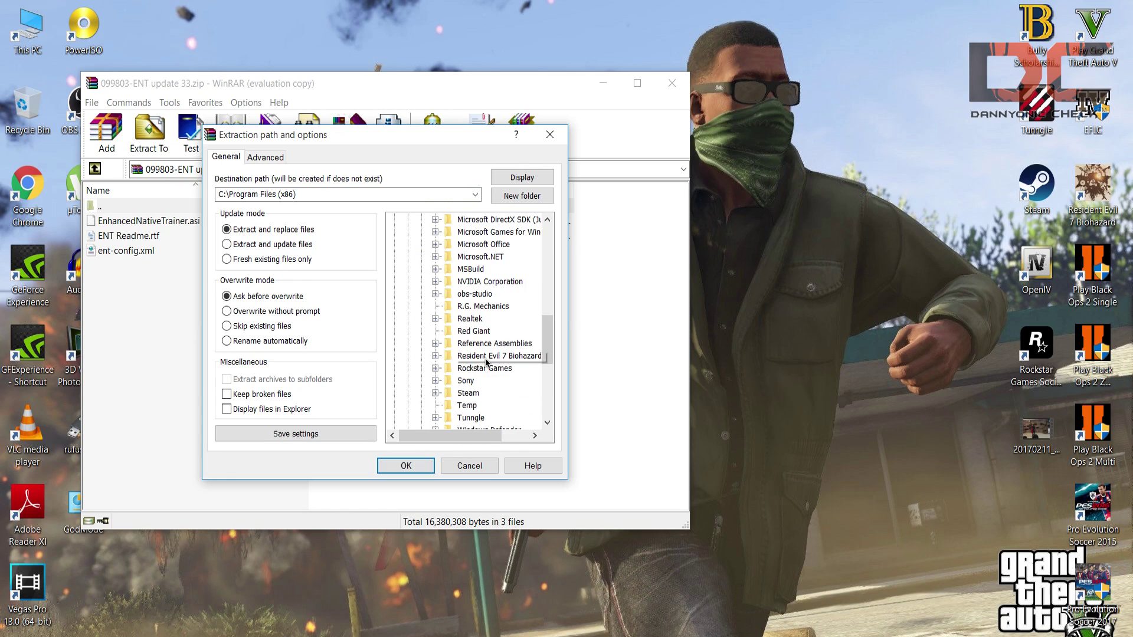
scroll(488, 399, up, 3)
scroll(488, 399, down, 4)
double_click(483, 331)
double_click(501, 343)
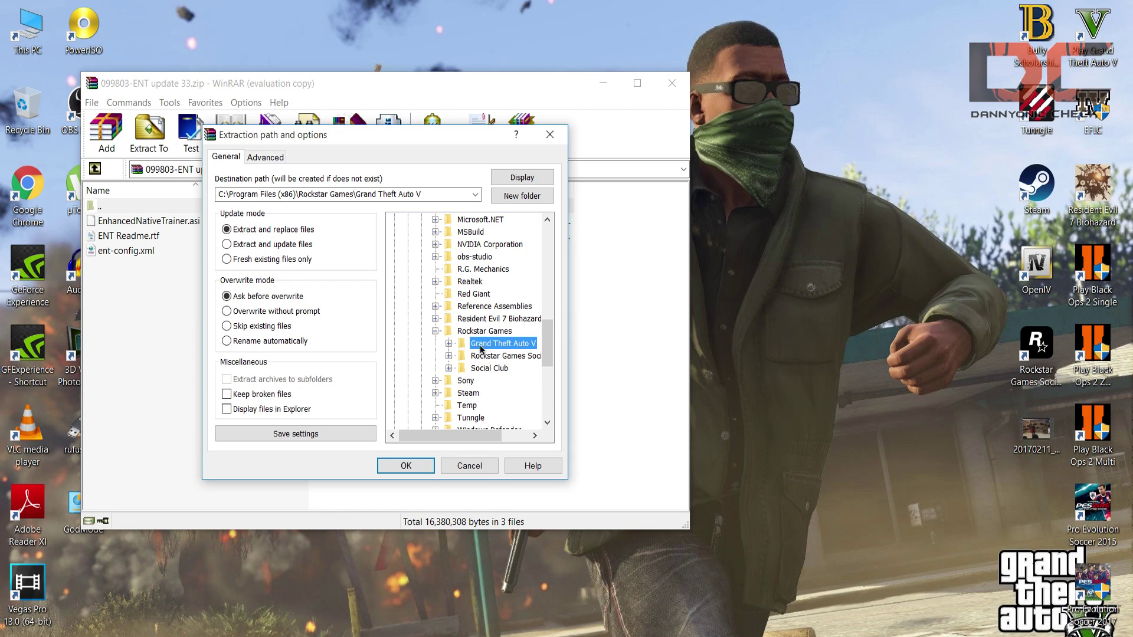
Run the extraction with administrator approval and close the archive
click(389, 466)
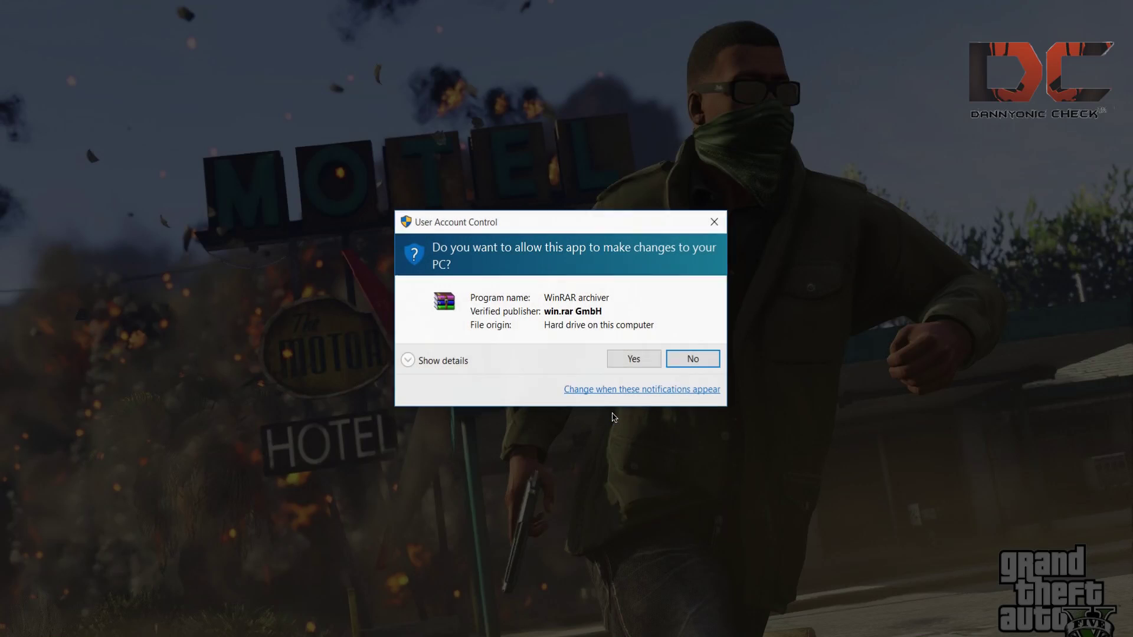
click(642, 361)
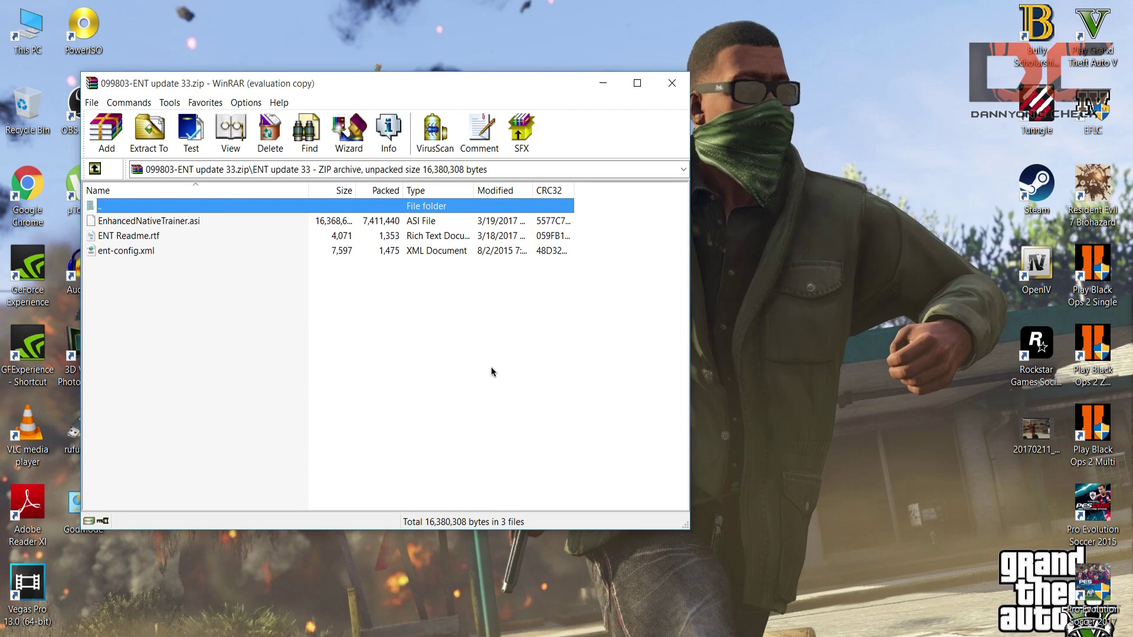
click(672, 83)
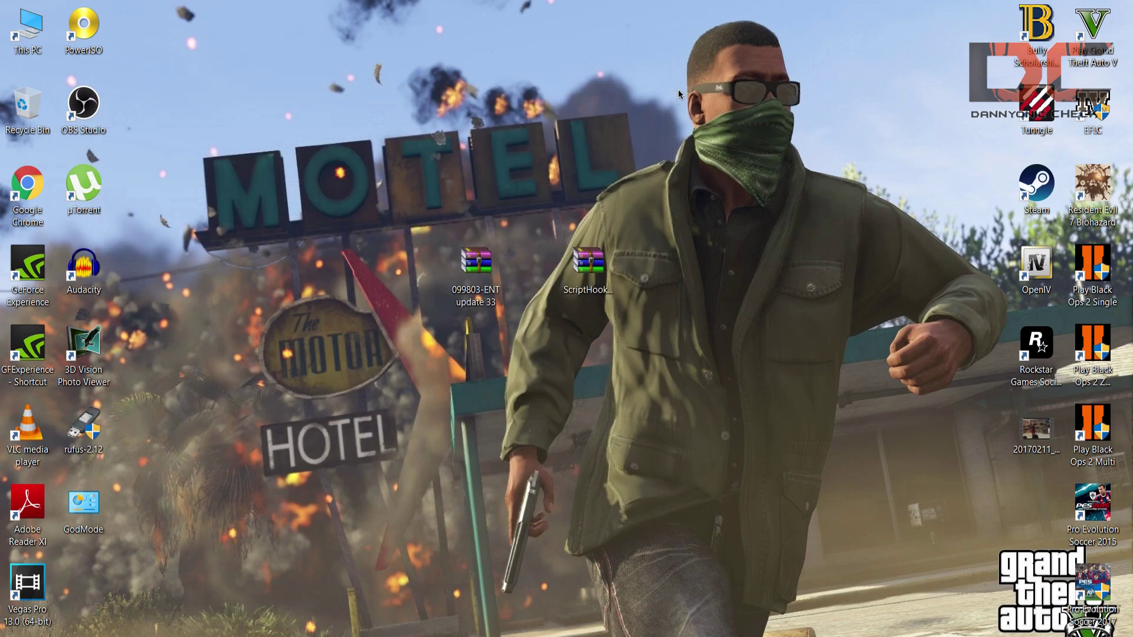
Open ScriptHookV's bin folder and target C:\Program Files (x86)\Rockstar Games\Grand Theft Auto V for extraction
double_click(604, 278)
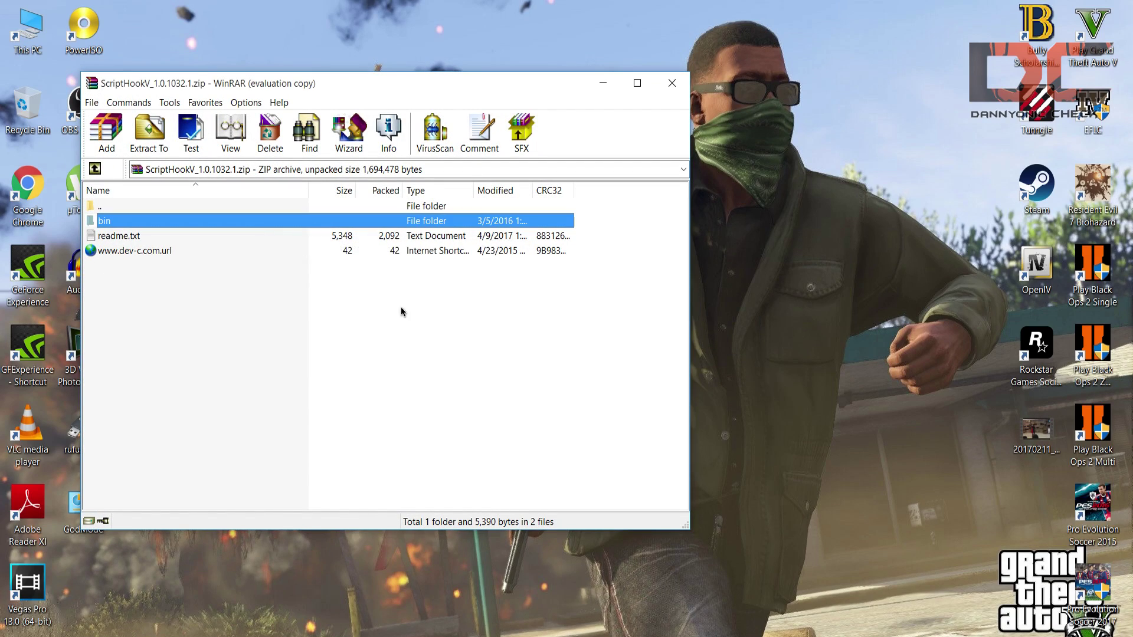
double_click(180, 222)
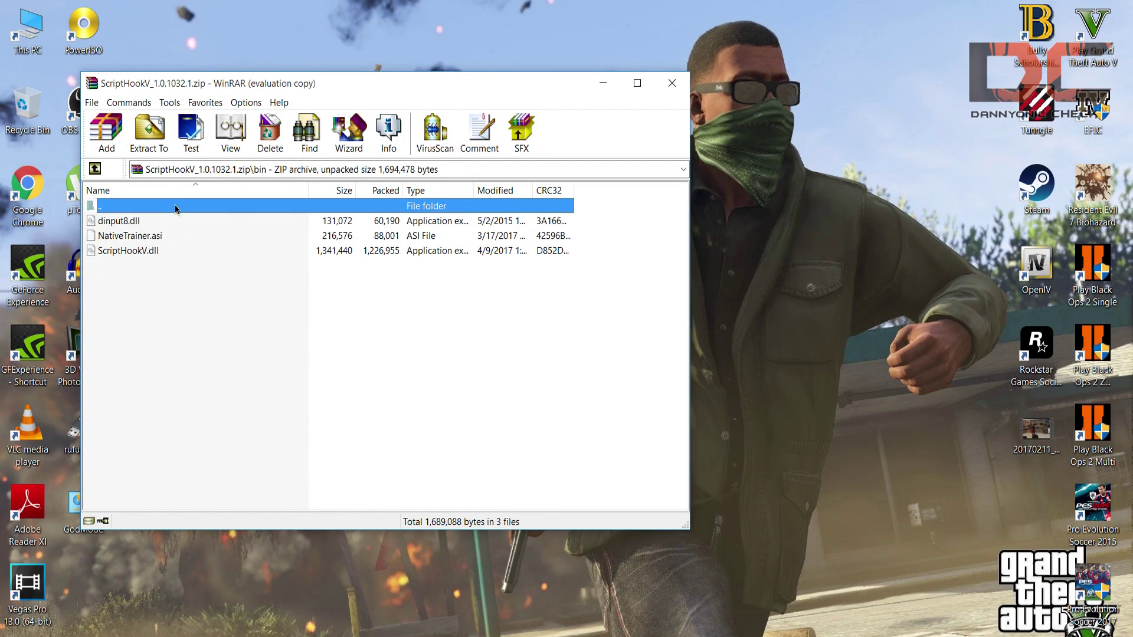
click(150, 132)
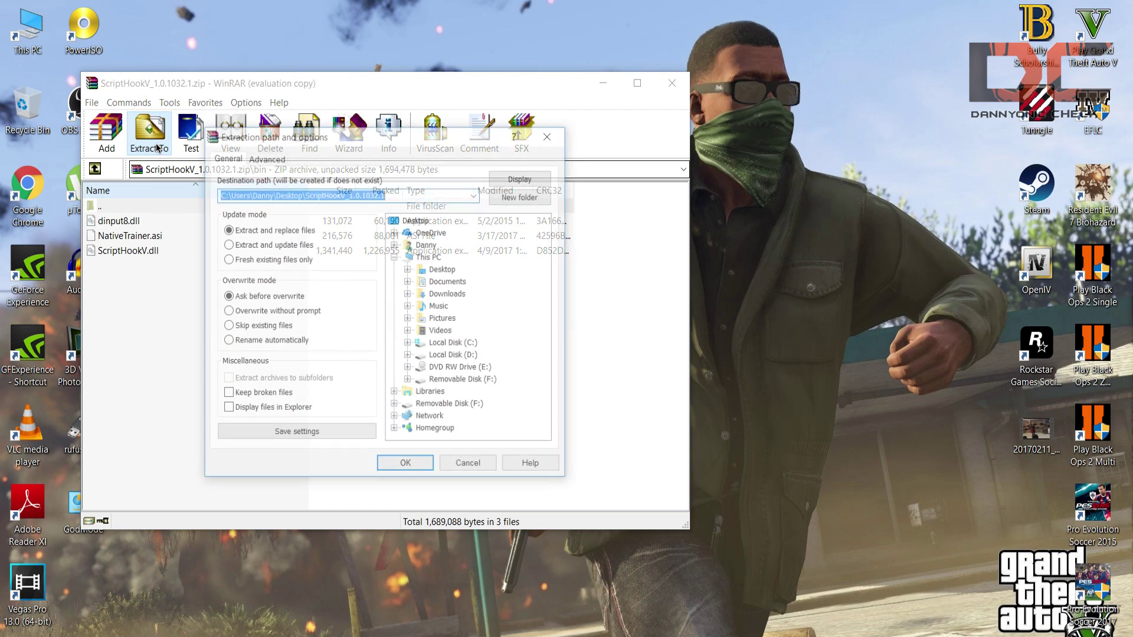
double_click(465, 357)
double_click(467, 316)
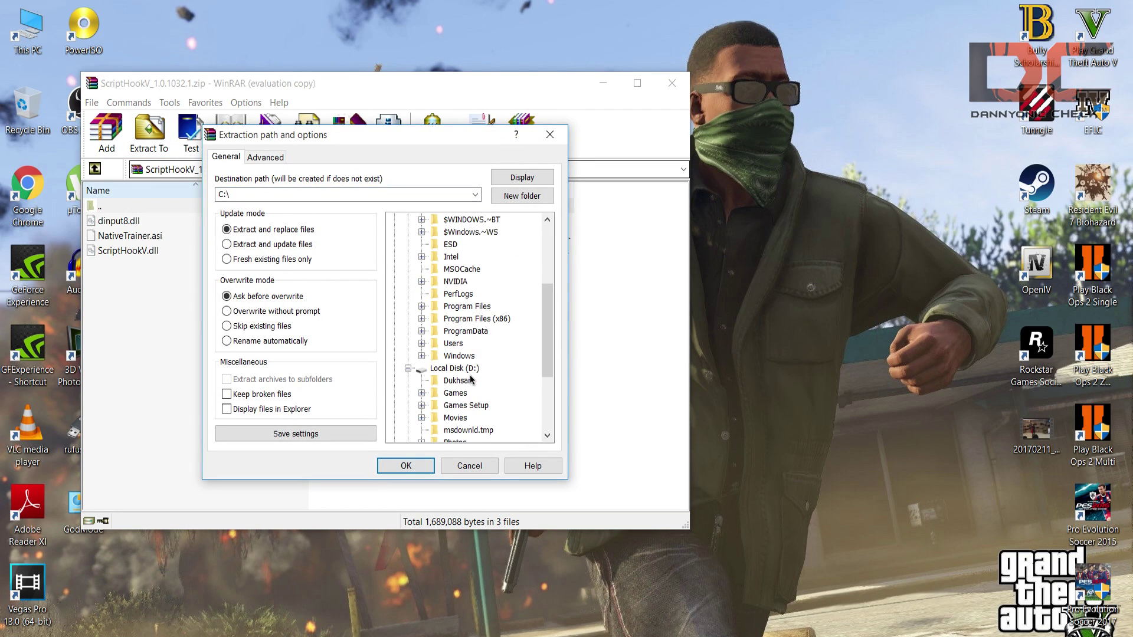
double_click(477, 320)
scroll(477, 321, down, 2)
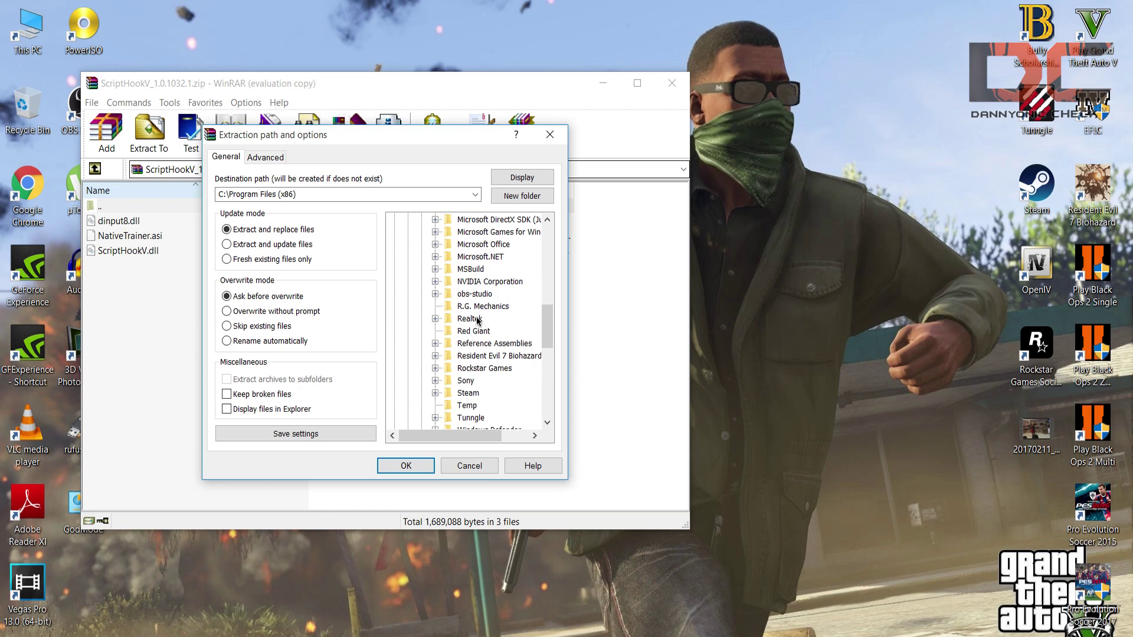
double_click(483, 368)
double_click(484, 381)
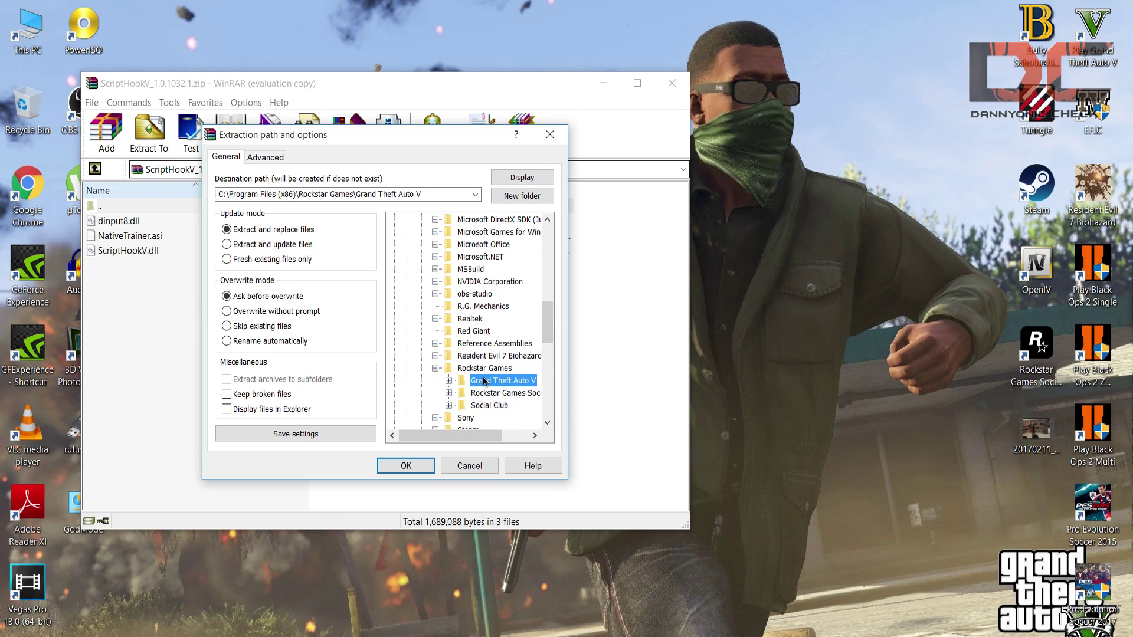
Extract dinput8.dll, NativeTrainer.asi and ScriptHookV.dll with admin approval, then close WinRAR
click(406, 465)
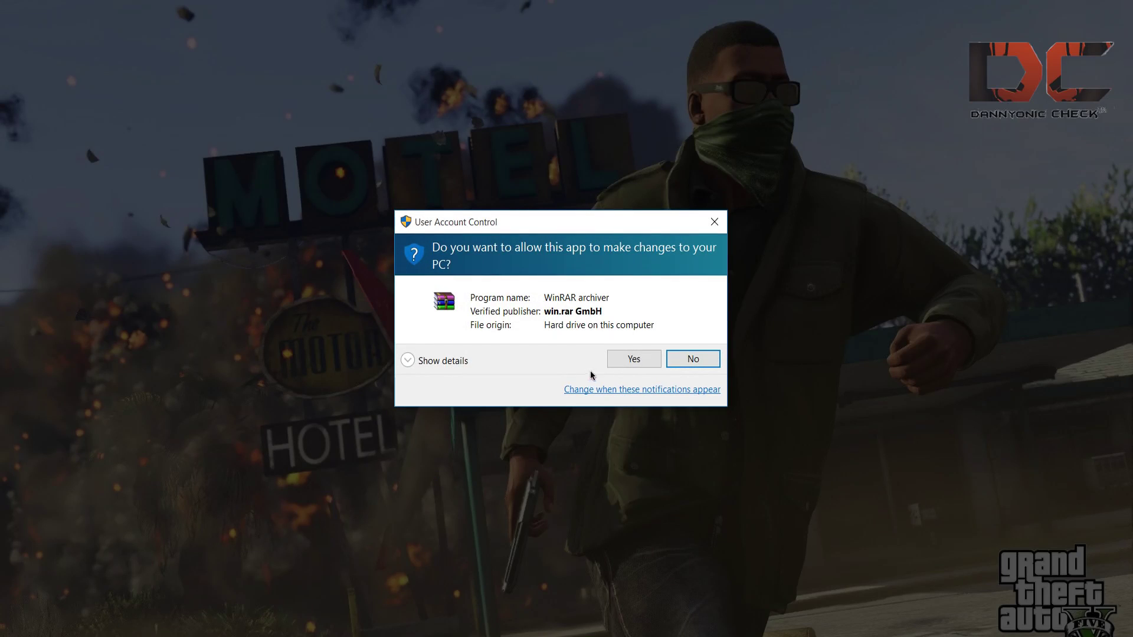
click(629, 356)
click(756, 137)
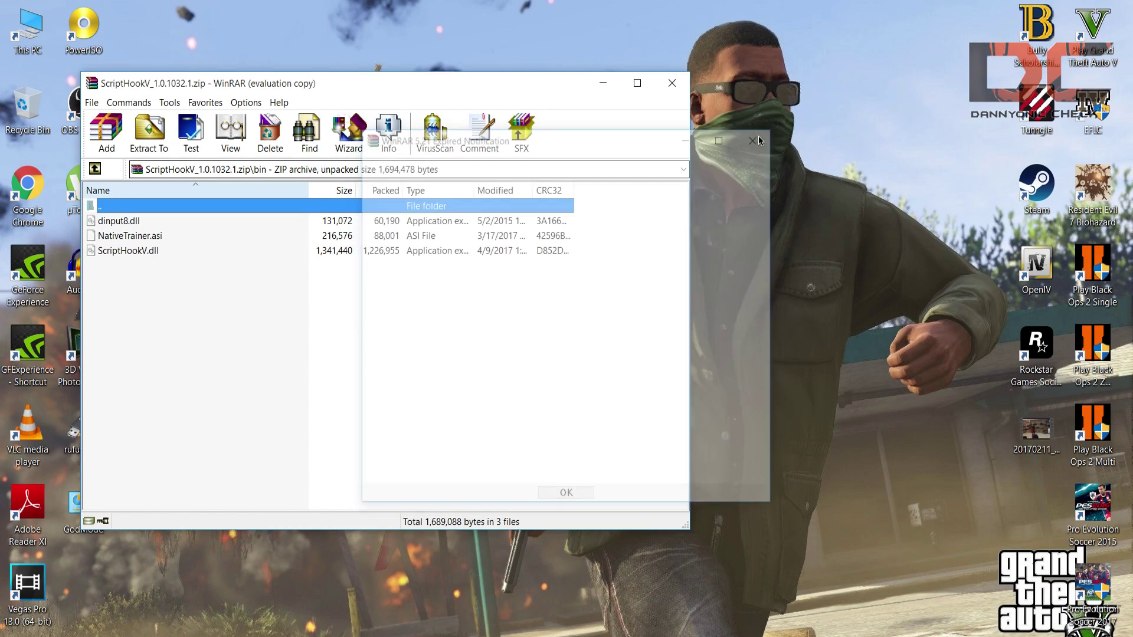
click(671, 84)
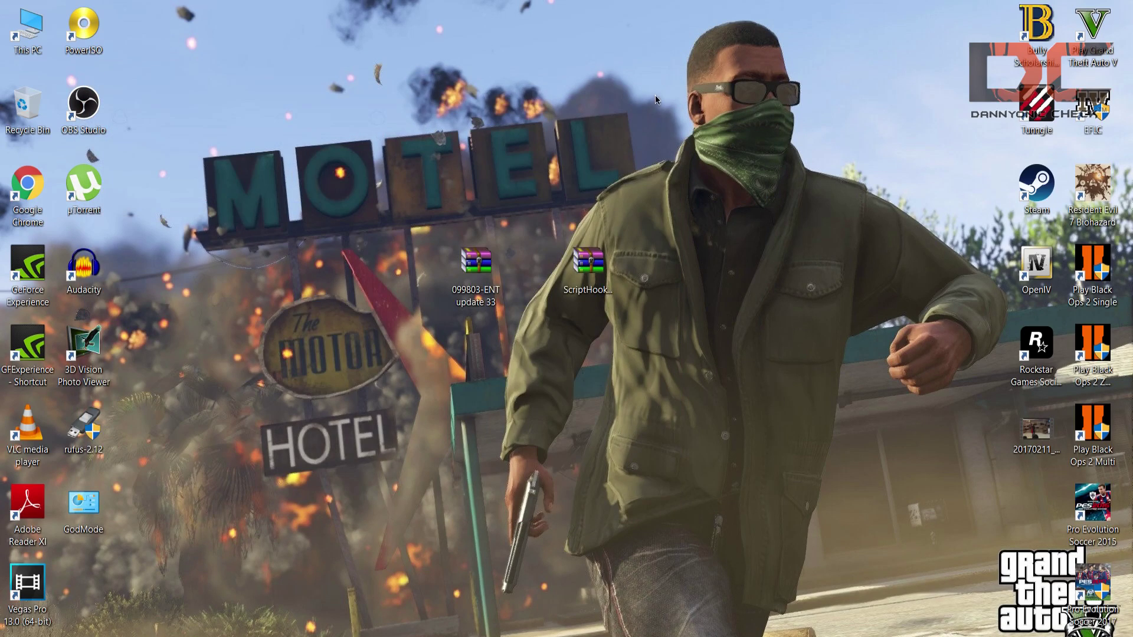
Delete the old NativeTrainer.asi from the Grand Theft Auto V folder
key(alt+Tab)
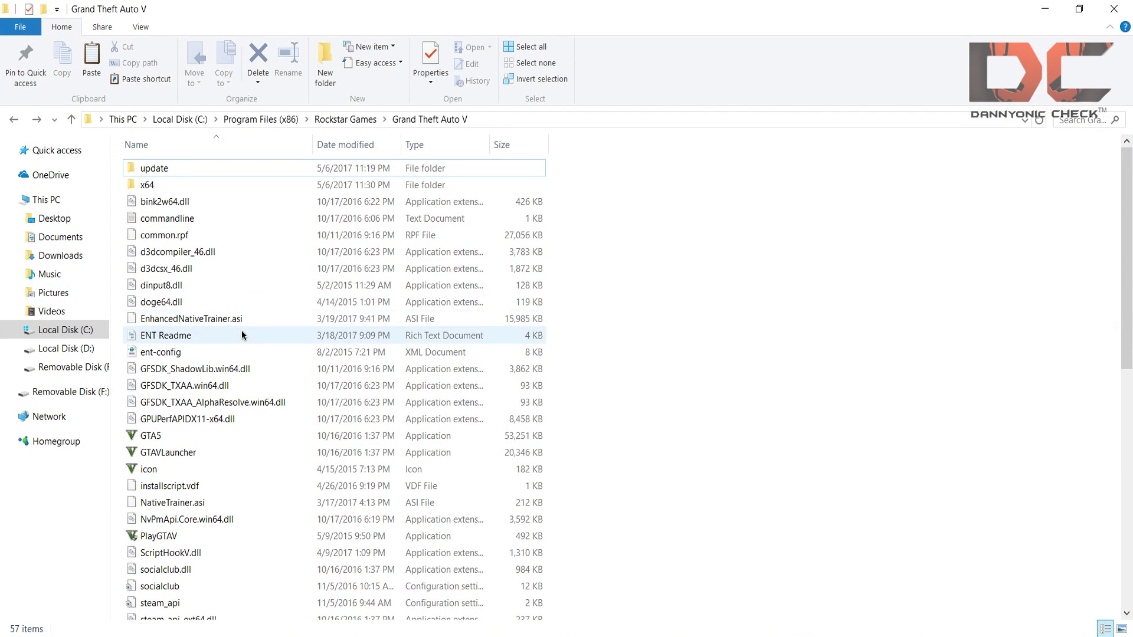
scroll(201, 302, down, 1)
scroll(201, 302, up, 1)
mouse_move(201, 304)
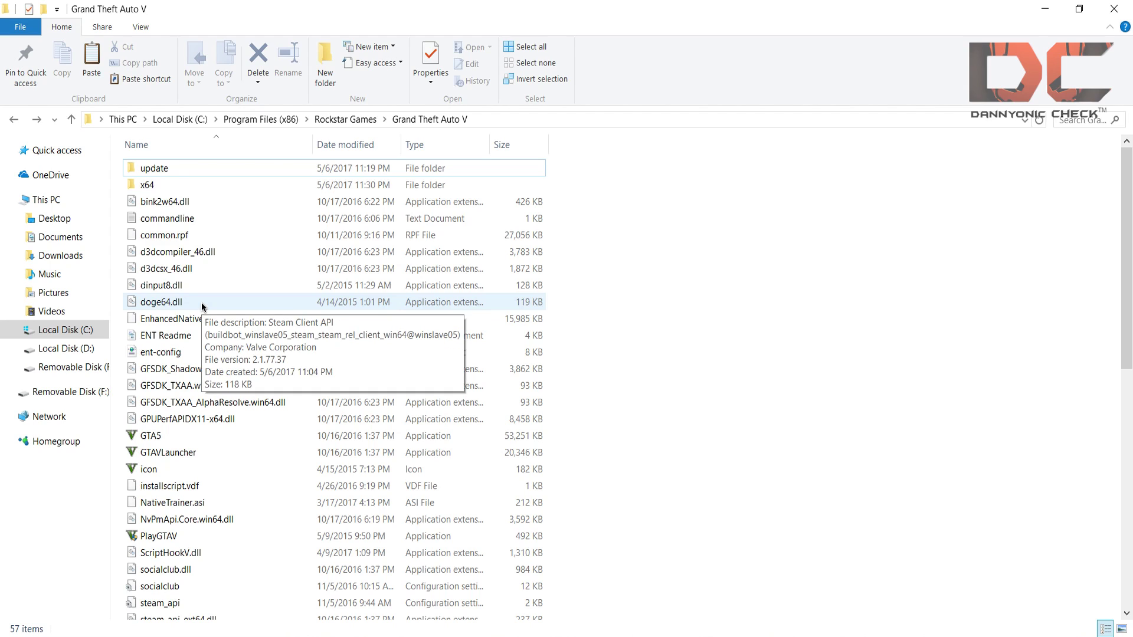
click(200, 503)
scroll(255, 407, down, 2)
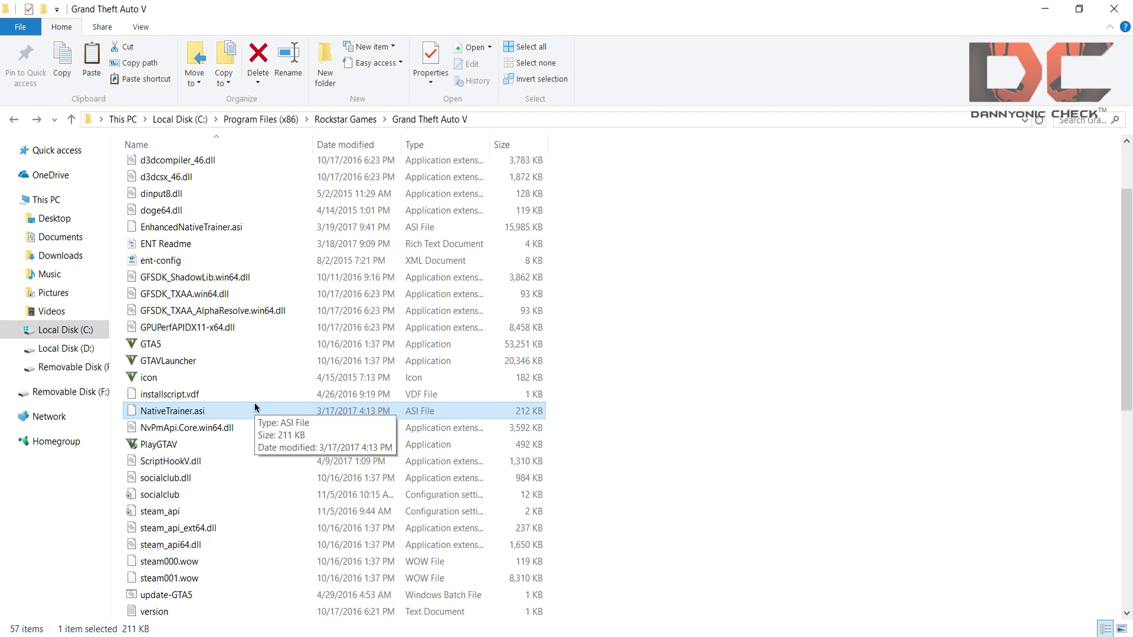
right_click(416, 418)
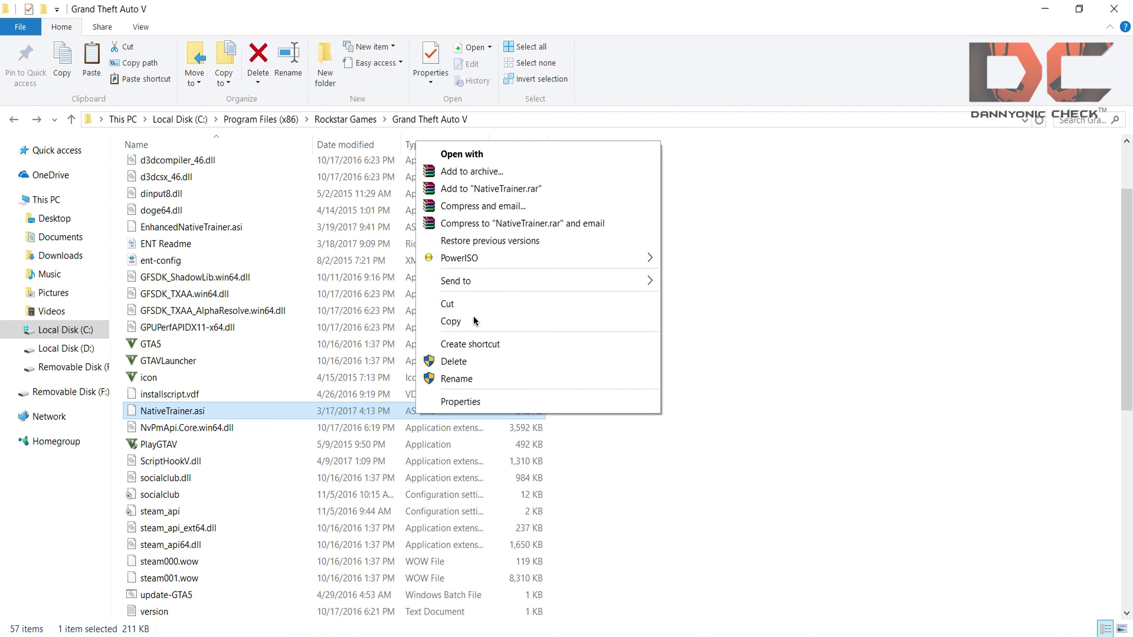
click(453, 361)
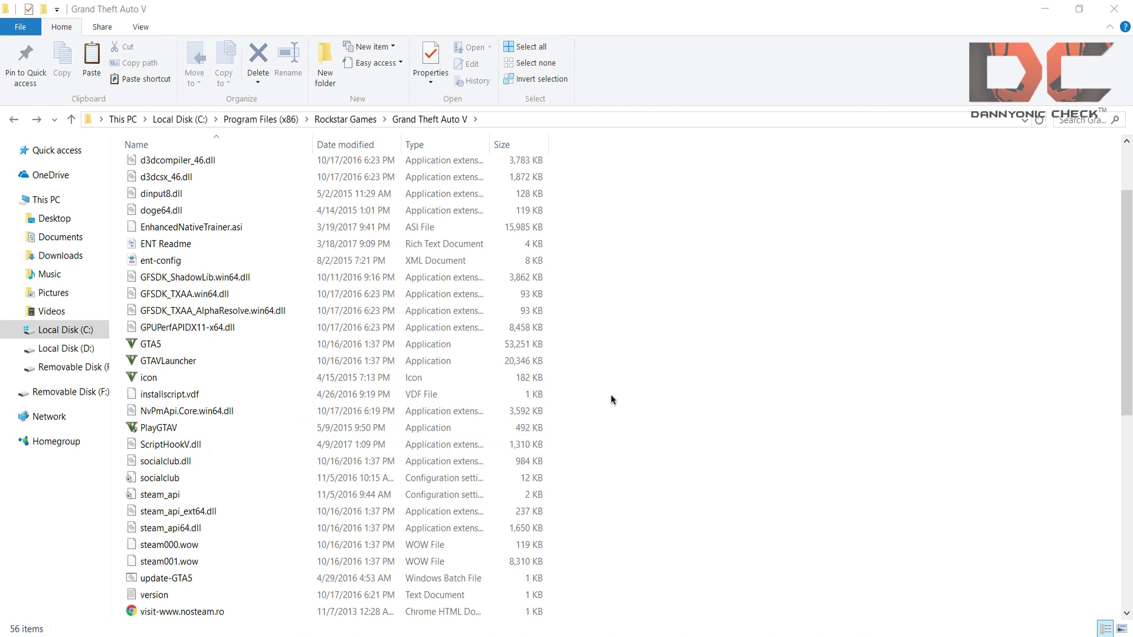
Select the PlayGTAV launcher in the game folder
scroll(611, 395, down, 1)
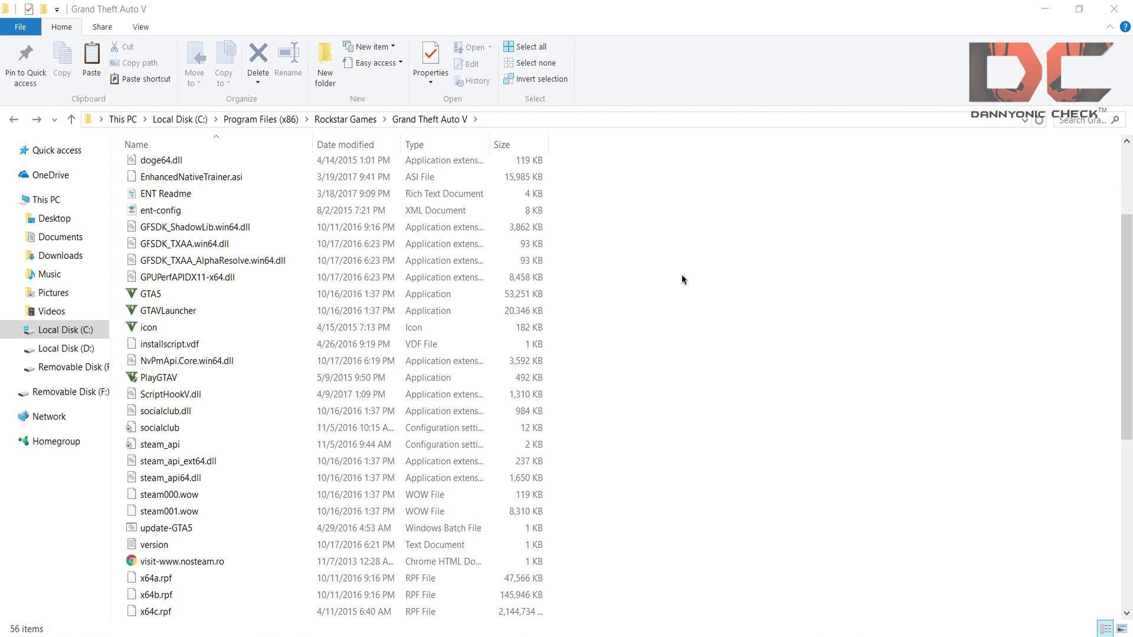
scroll(681, 279, up, 3)
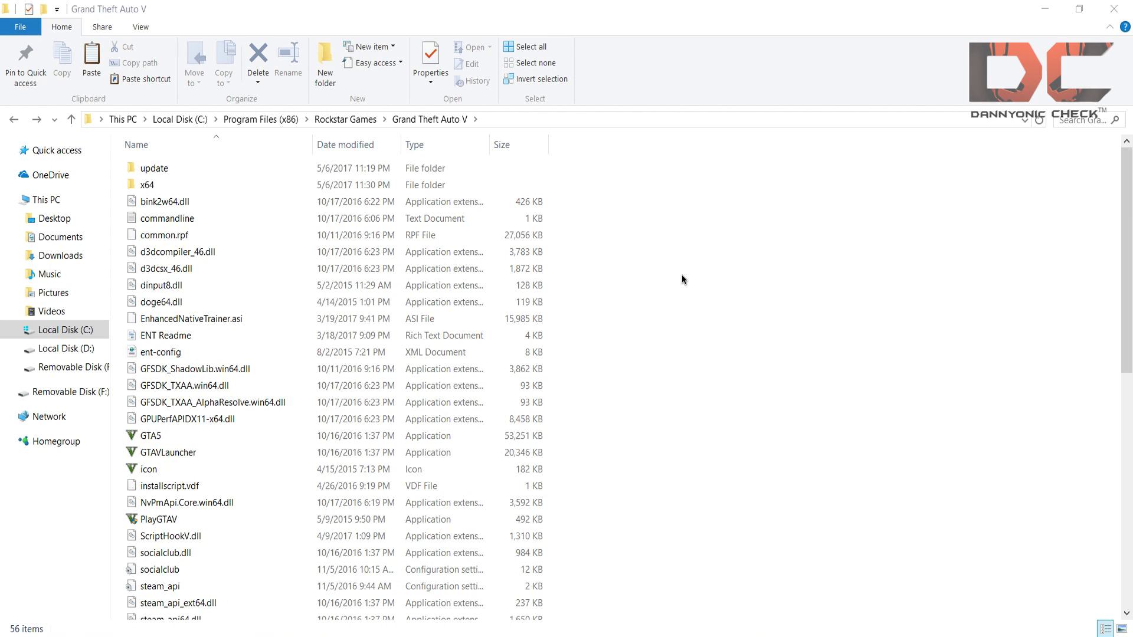
scroll(681, 275, down, 1)
click(143, 481)
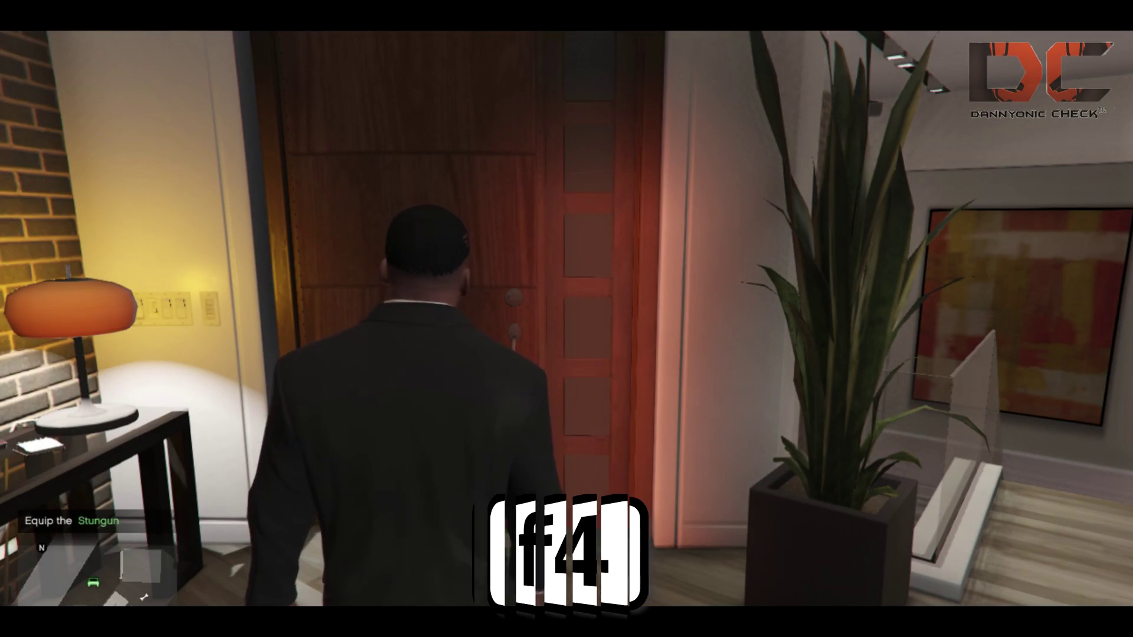
Open the Enhanced Native Trainer with F4 and browse its main menu entries
key(F4)
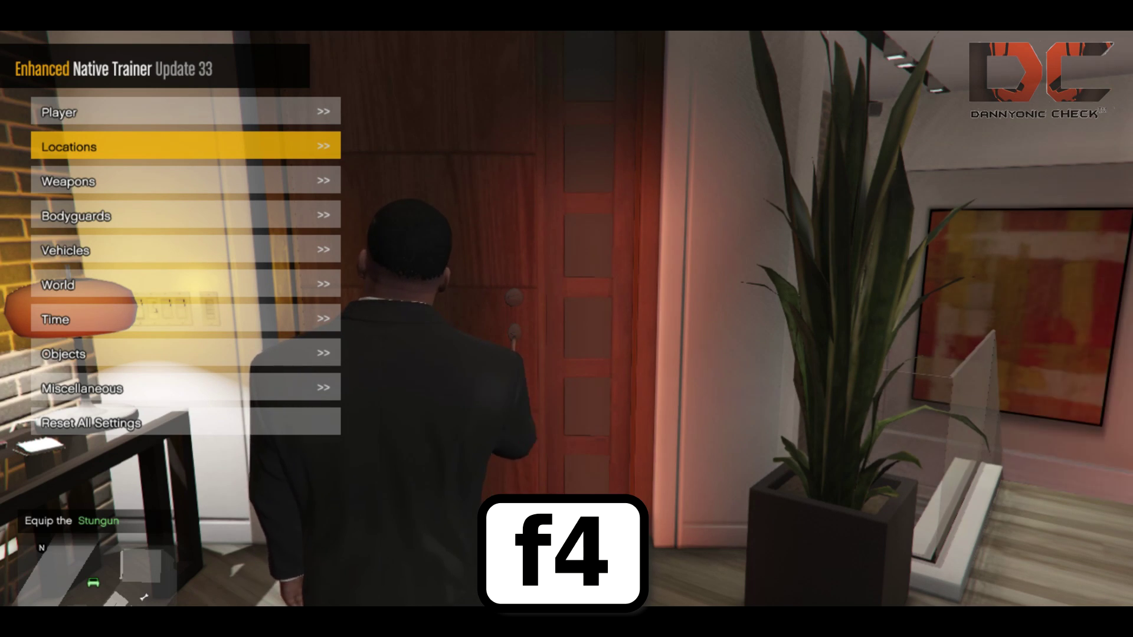
key(Up)
key(Down)
key(Down)
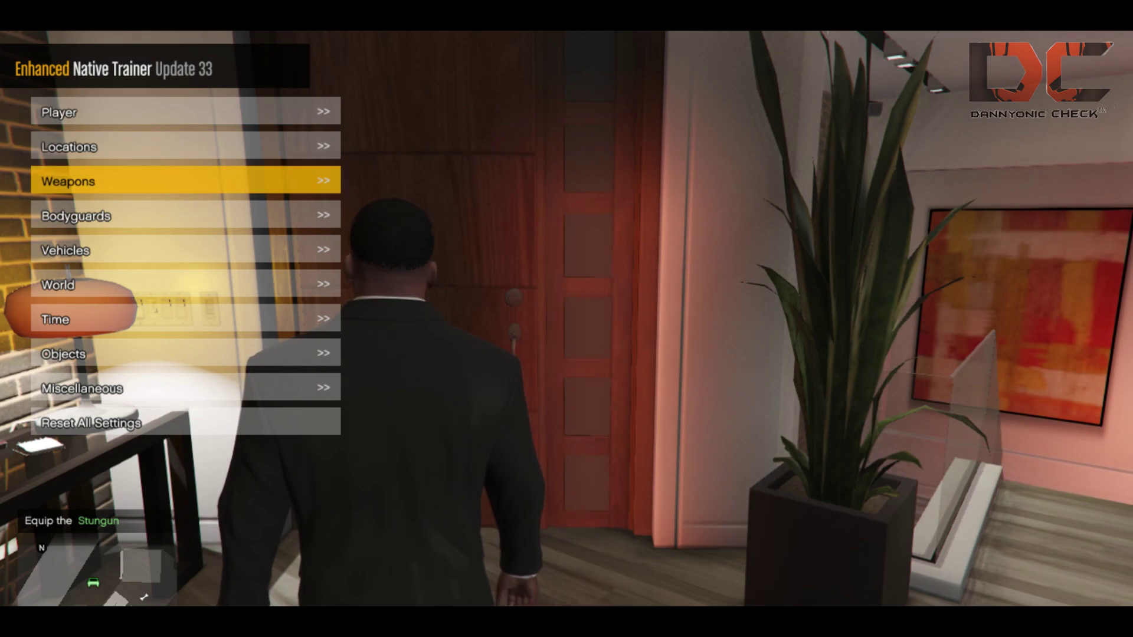
key(Down)
key(Down)
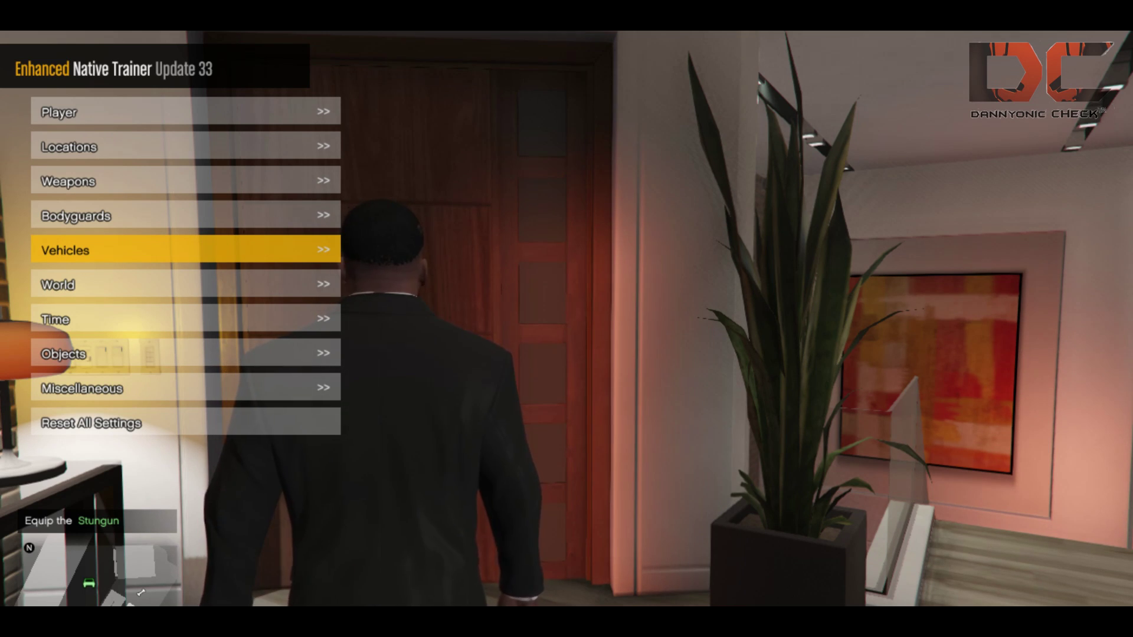
key(Down)
key(Down)
key(Down)
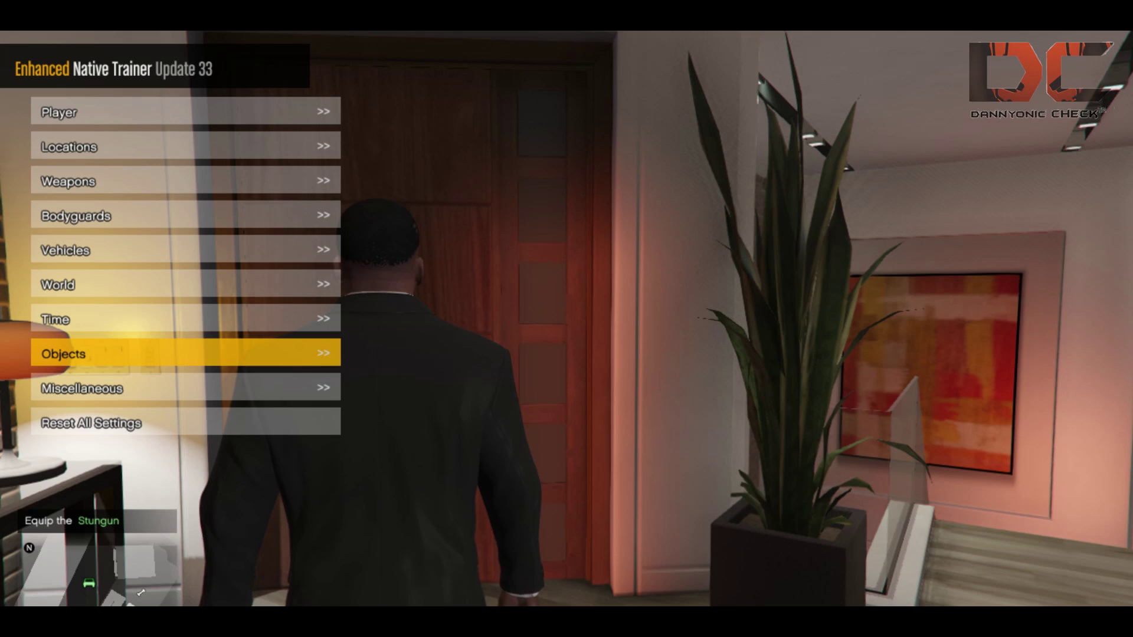
key(Down)
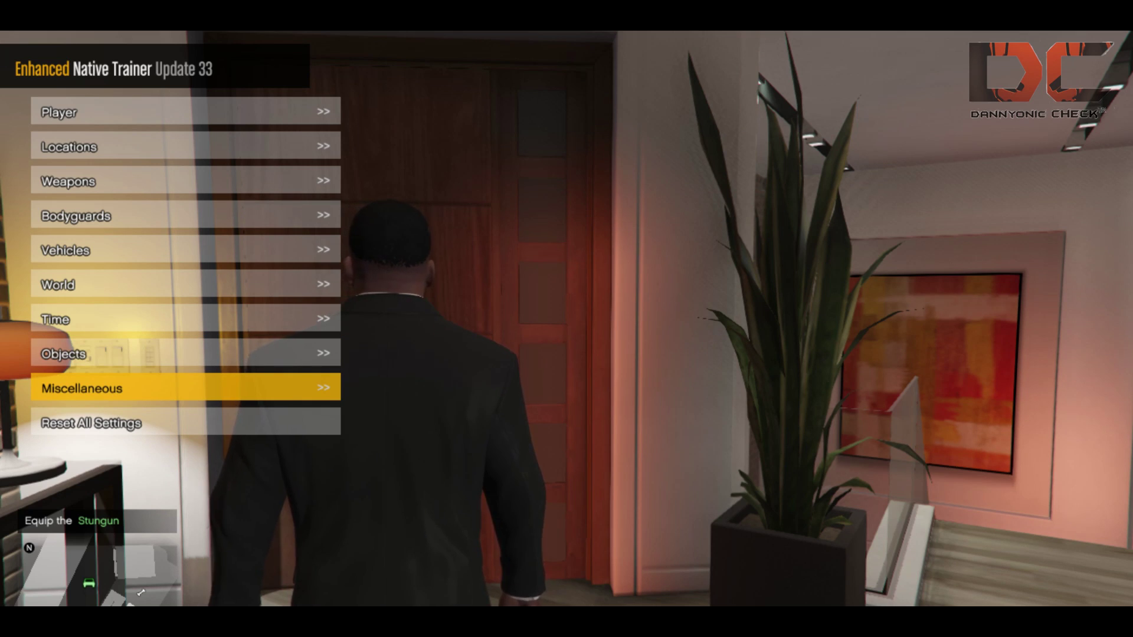
key(Up)
key(Up)
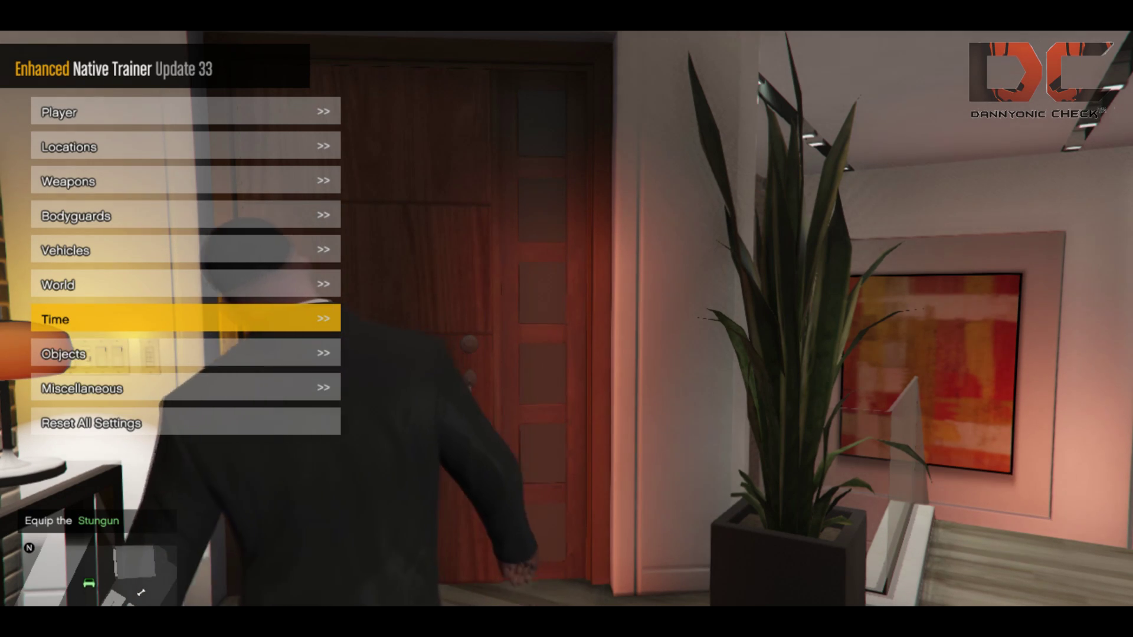
key(Up)
key(Up)
key(Up)
key(Down)
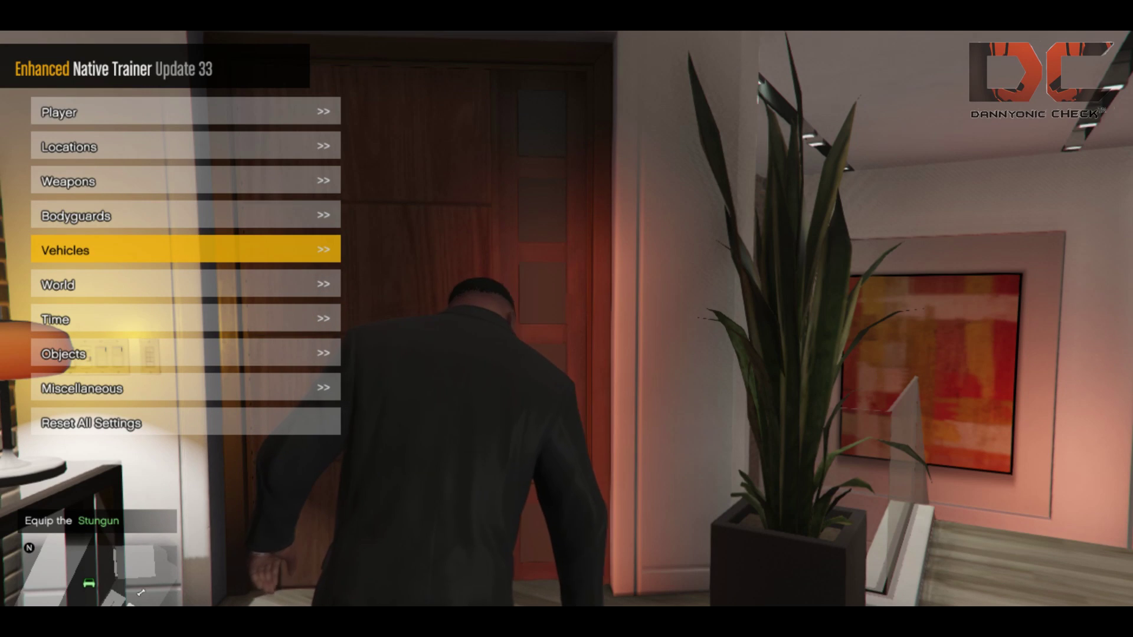
Peek into Vehicle Options, then go back and open Player Options
key(Return)
key(BackSpace)
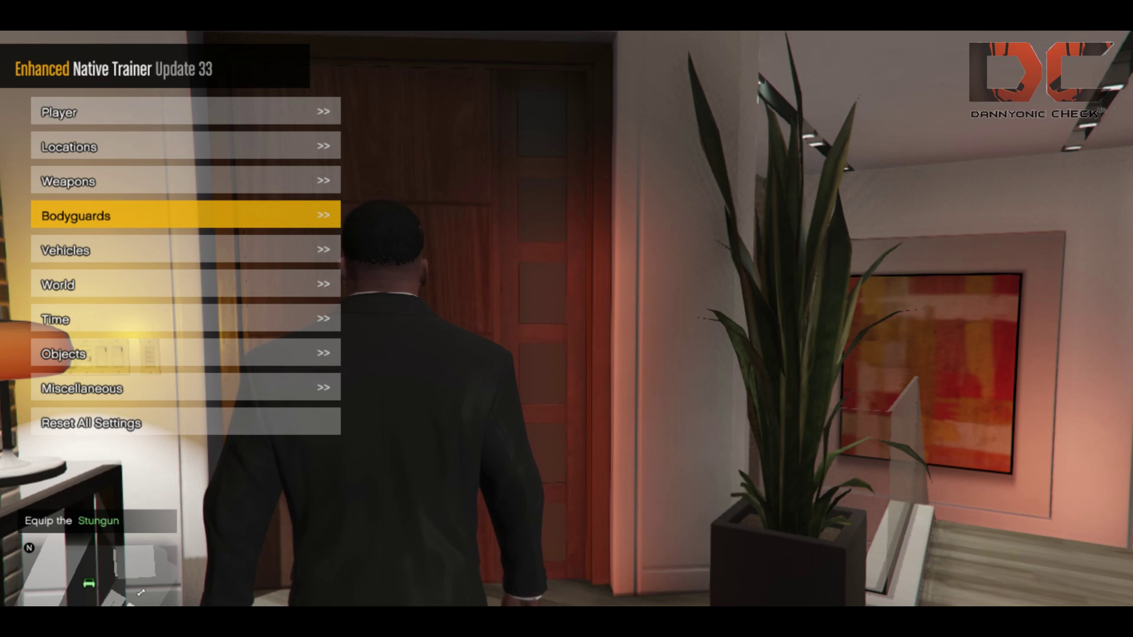
key(Up)
key(Up)
key(Up)
key(Return)
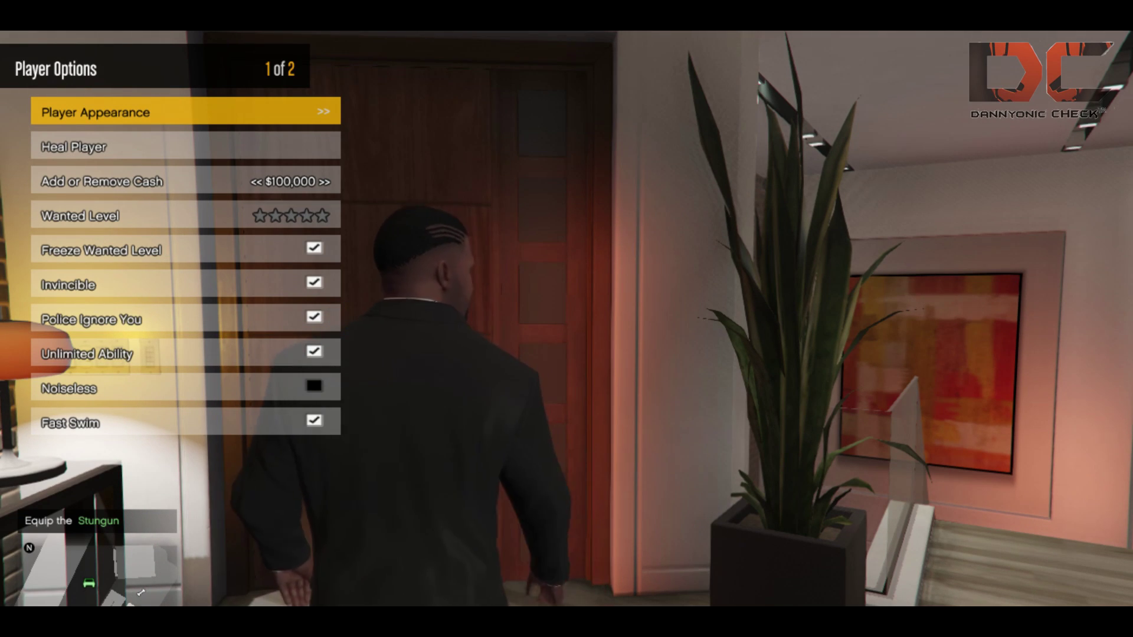
Page through Player Options and check Time Options, returning to the main menu
key(Right)
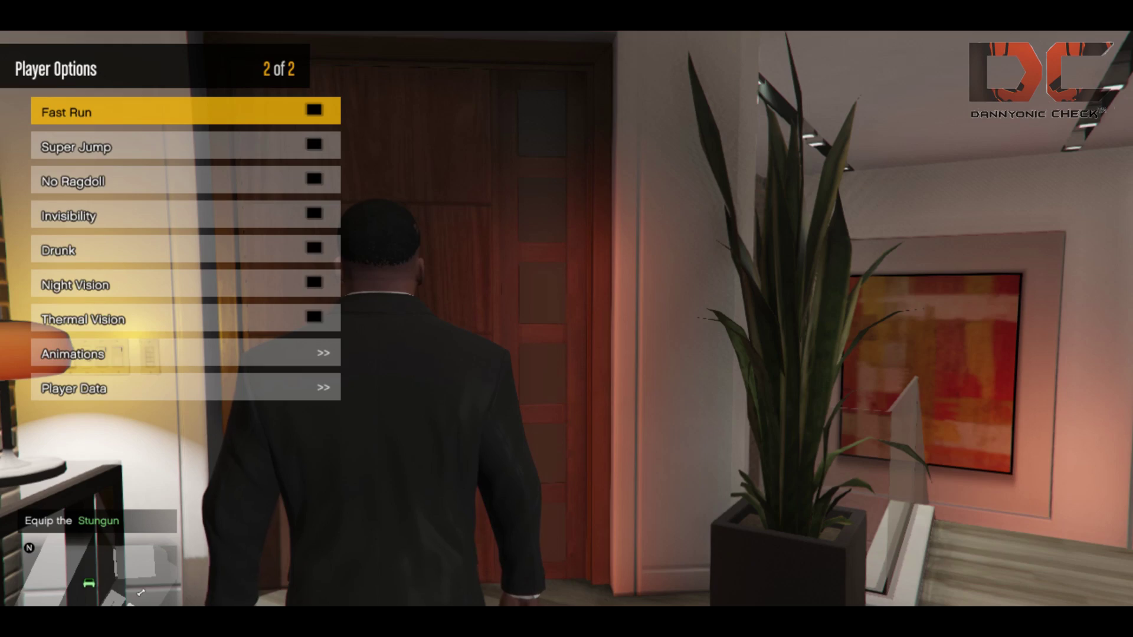
key(Left)
key(BackSpace)
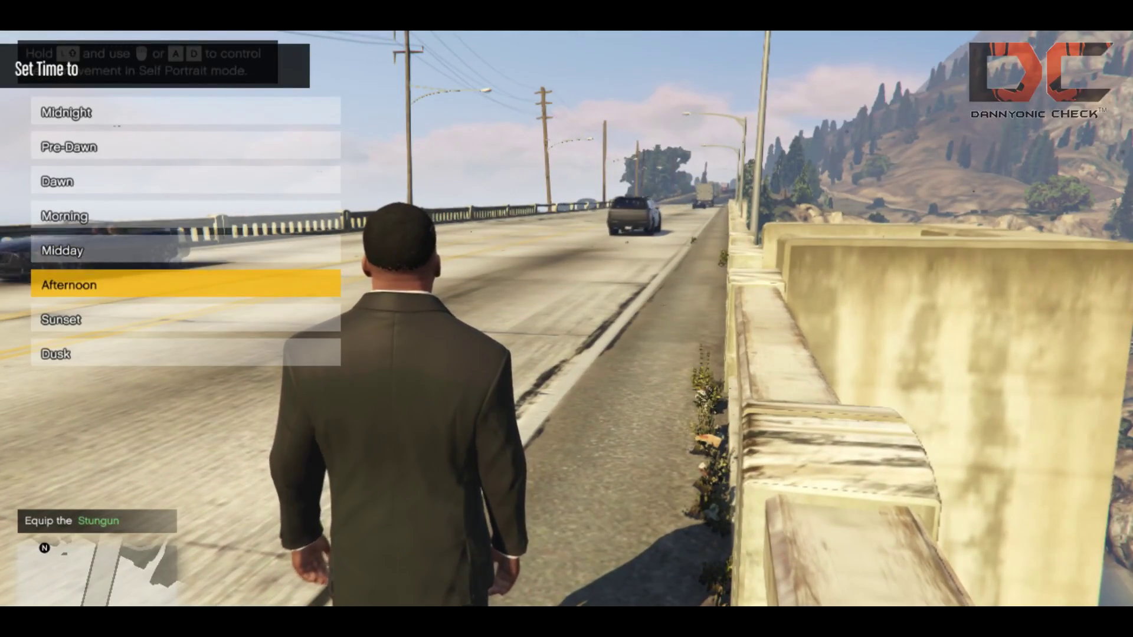
key(BackSpace)
key(Down)
key(Down)
key(Down)
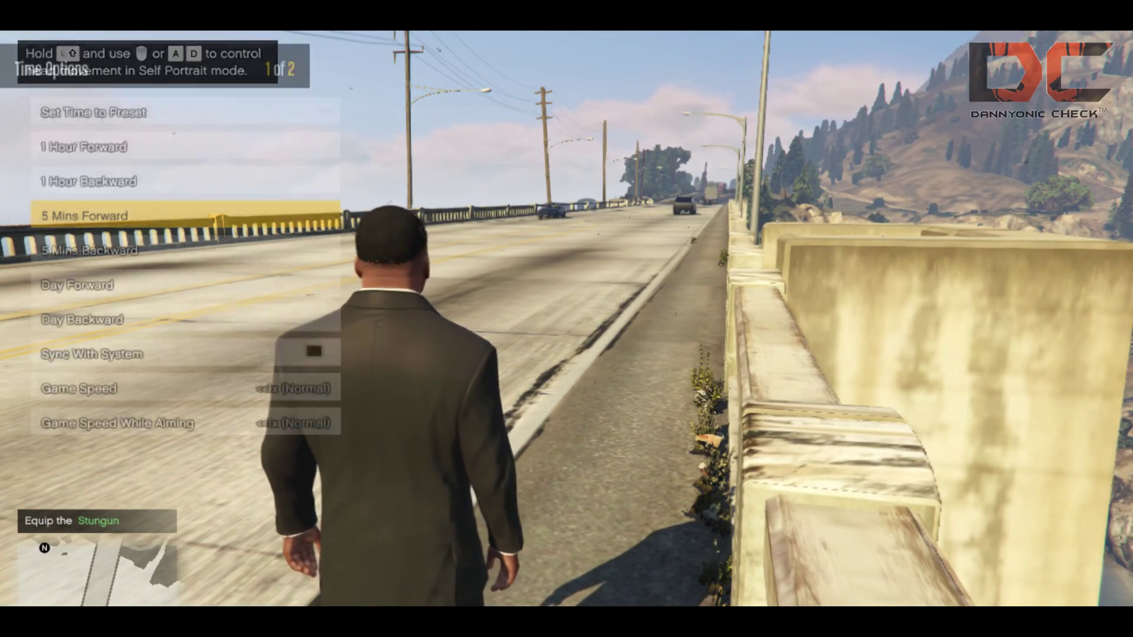
key(BackSpace)
key(Up)
key(Up)
key(Up)
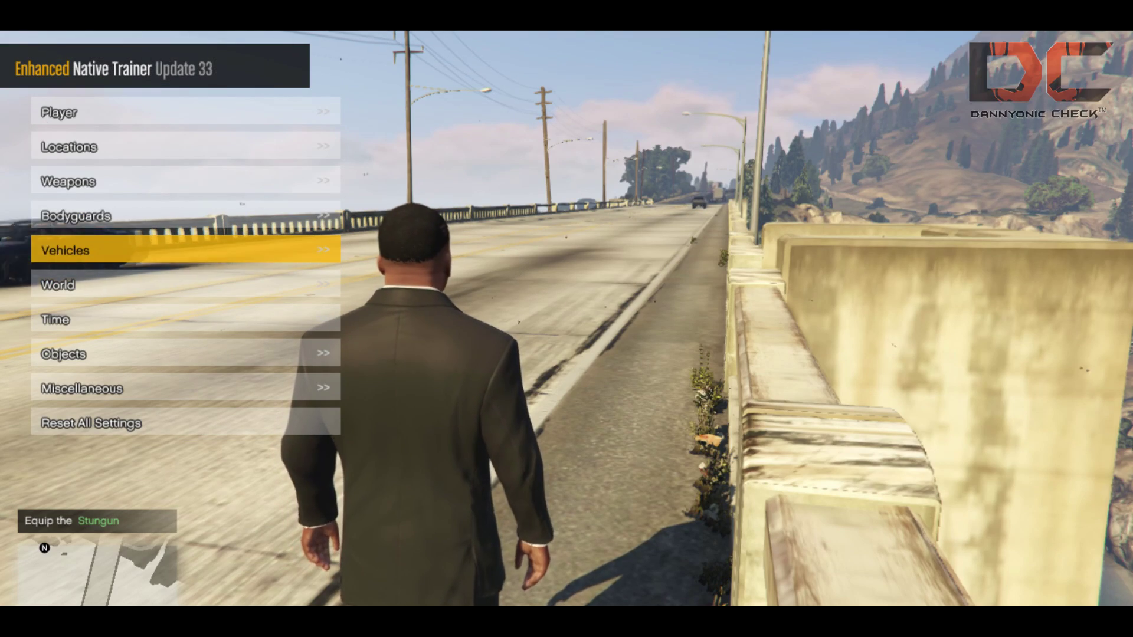
Open Vehicle Options and view both of its pages
key(Return)
key(BackSpace)
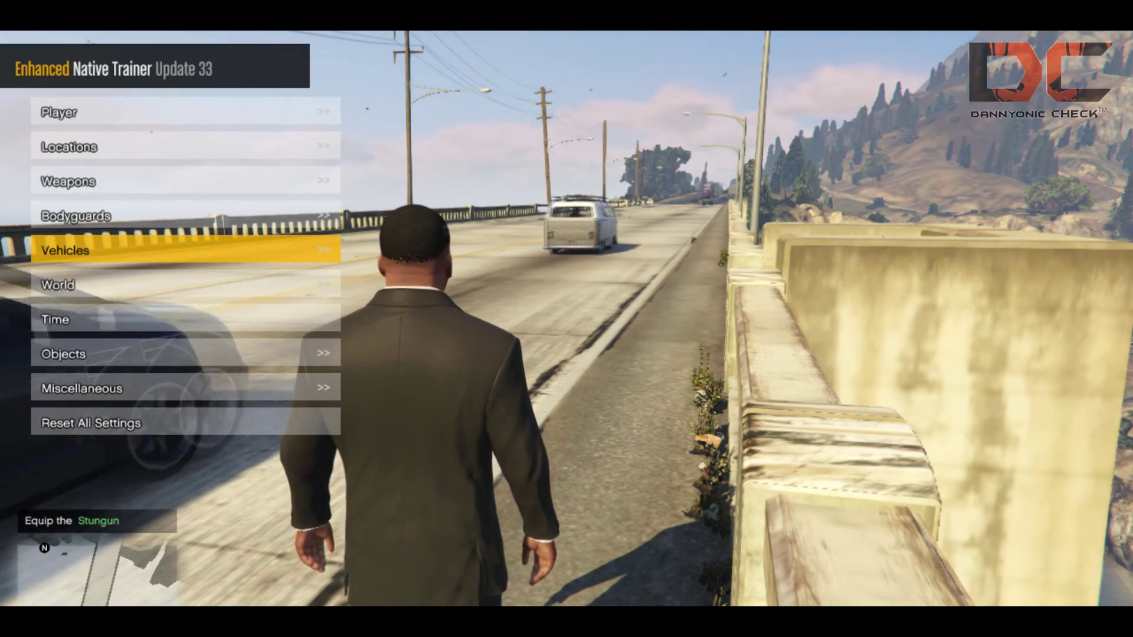
key(Return)
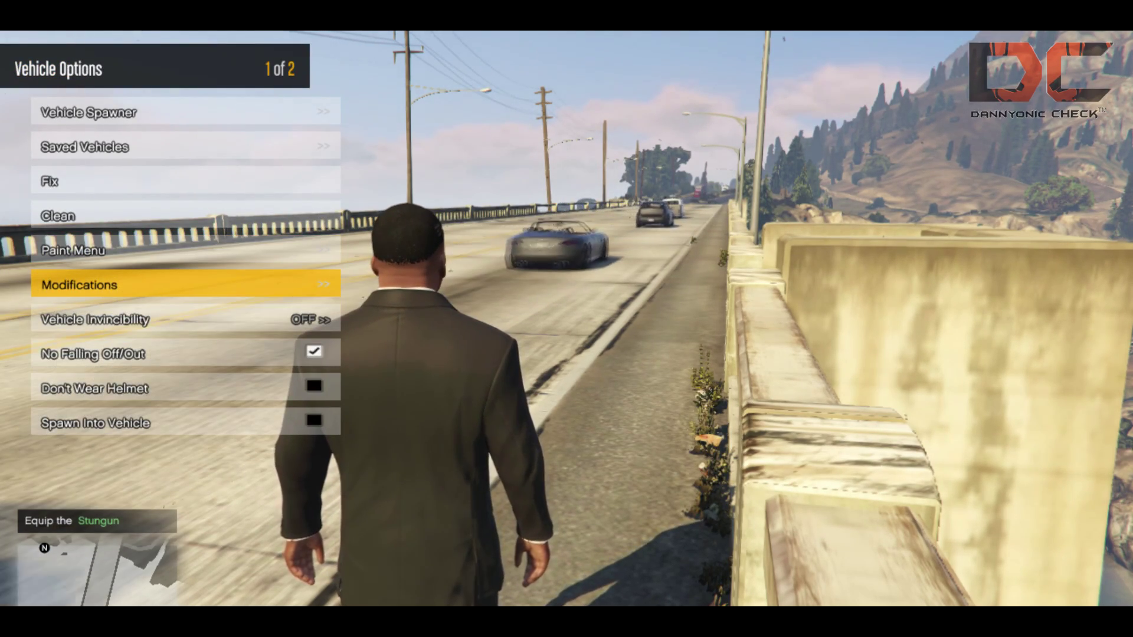
key(Right)
key(Left)
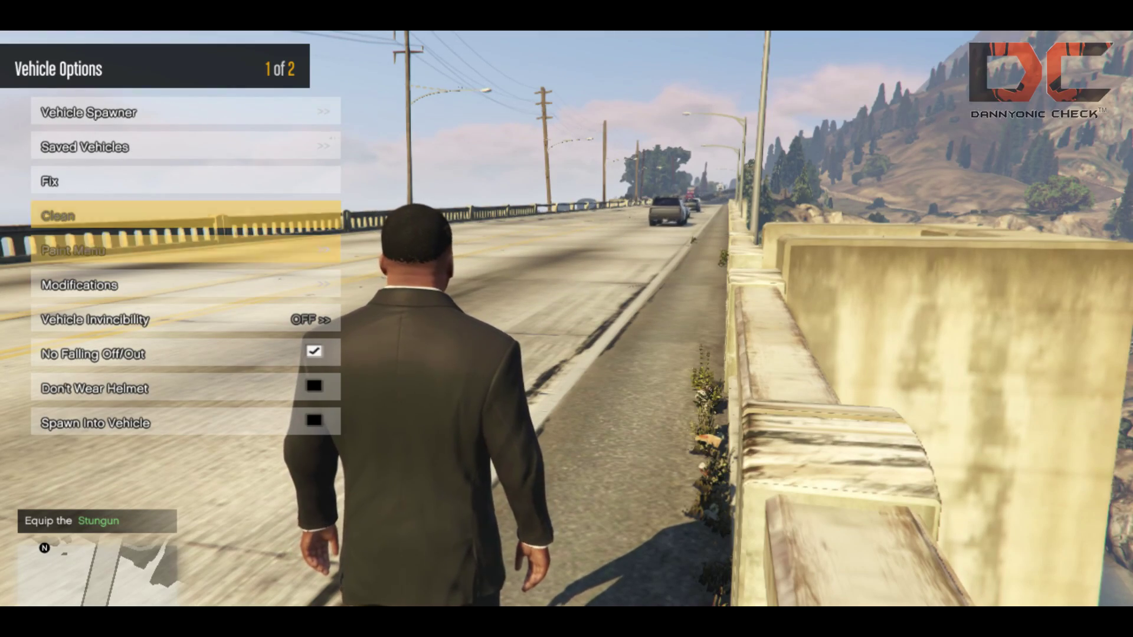
Open the Vehicle Spawner's Helicopters category and browse models from Blimp (Xero Gas) onward
key(Up)
key(Up)
key(Up)
key(Return)
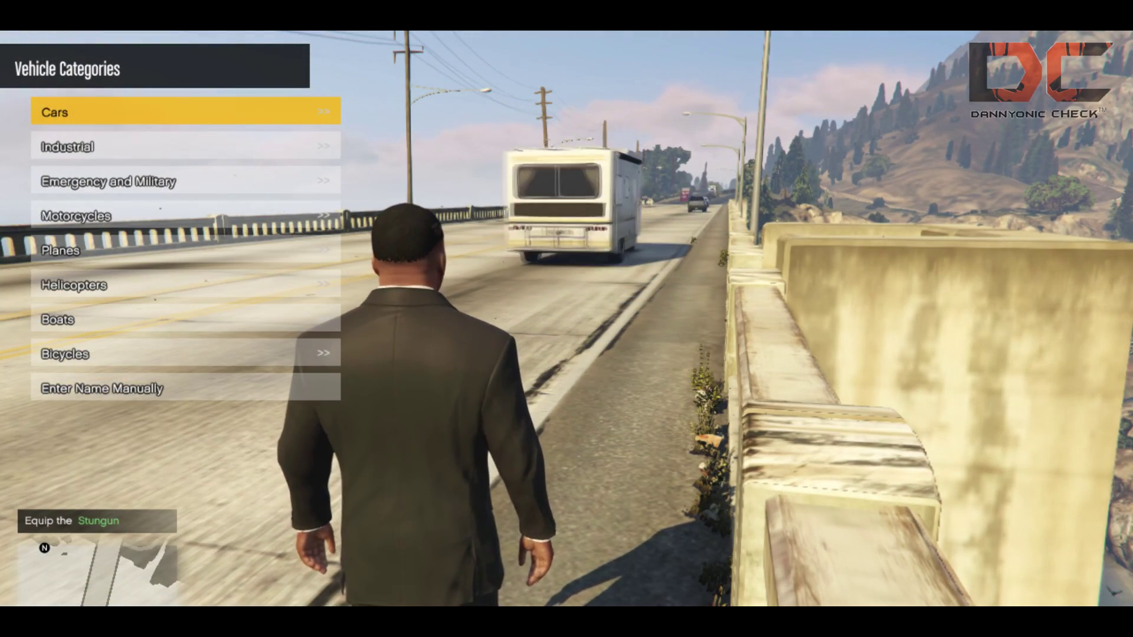
key(Down)
key(Down)
key(Down)
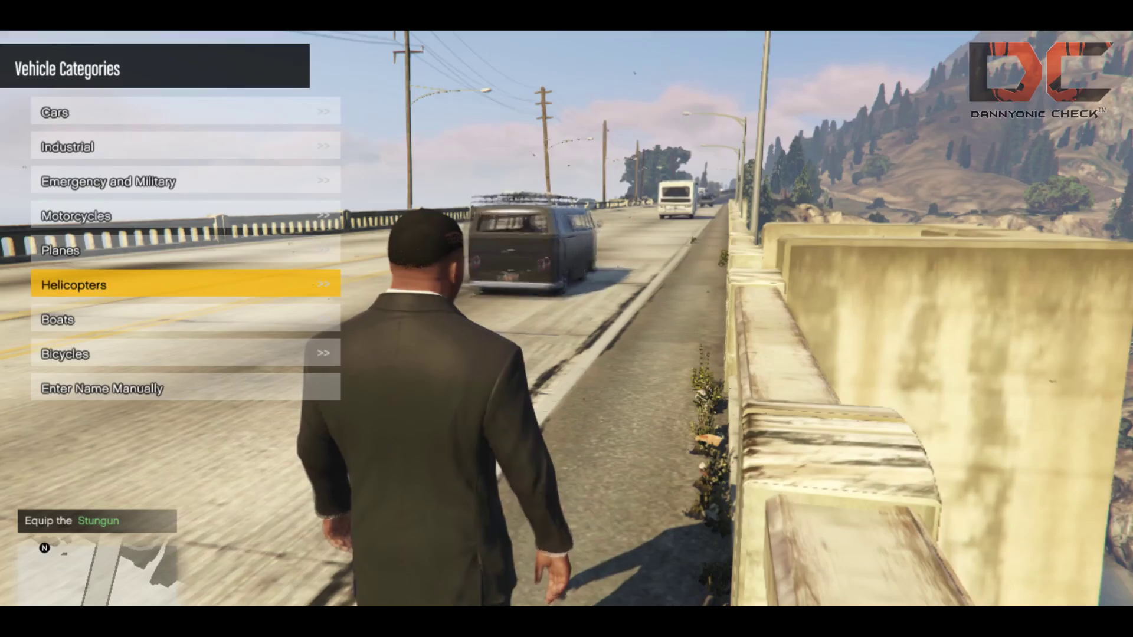
key(Return)
key(Down)
key(Down)
key(Down)
key(Down)
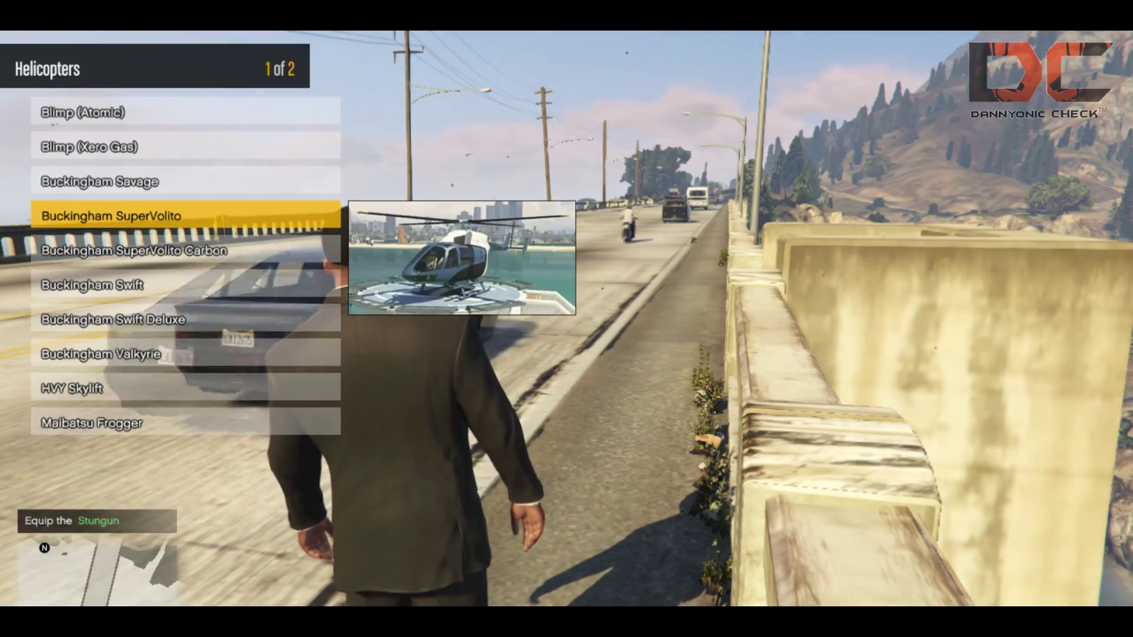
key(Down)
key(Down)
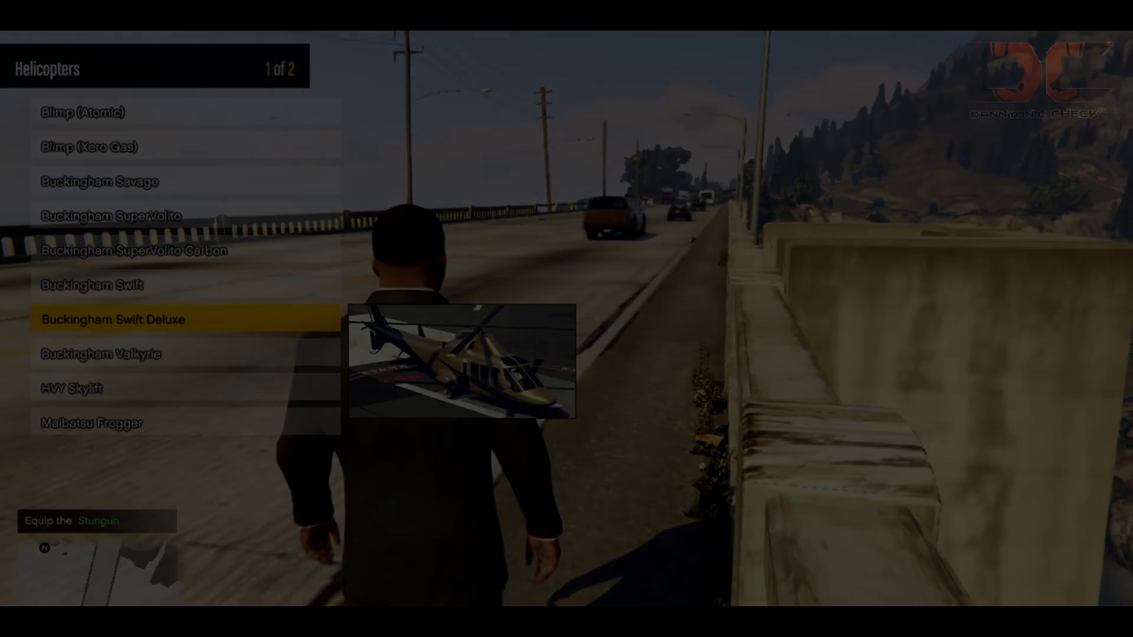